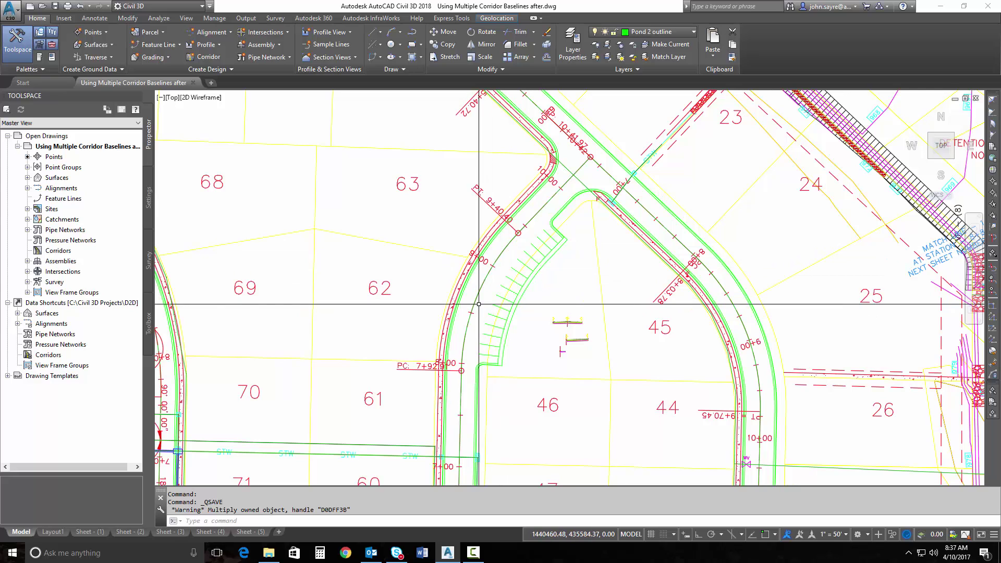
Step: Define 'road b corridor' on alignment ROAD B with profile FGC and the main lanes demo assembly
{"action": "scroll", "coordinate": [485, 298], "scroll_direction": "up", "scroll_amount": 2}
{"action": "mouse_move", "coordinate": [474, 305]}
{"action": "middle_mouse_down"}
{"action": "mouse_move", "coordinate": [486, 326]}
{"action": "mouse_move", "coordinate": [513, 321]}
{"action": "middle_mouse_up"}
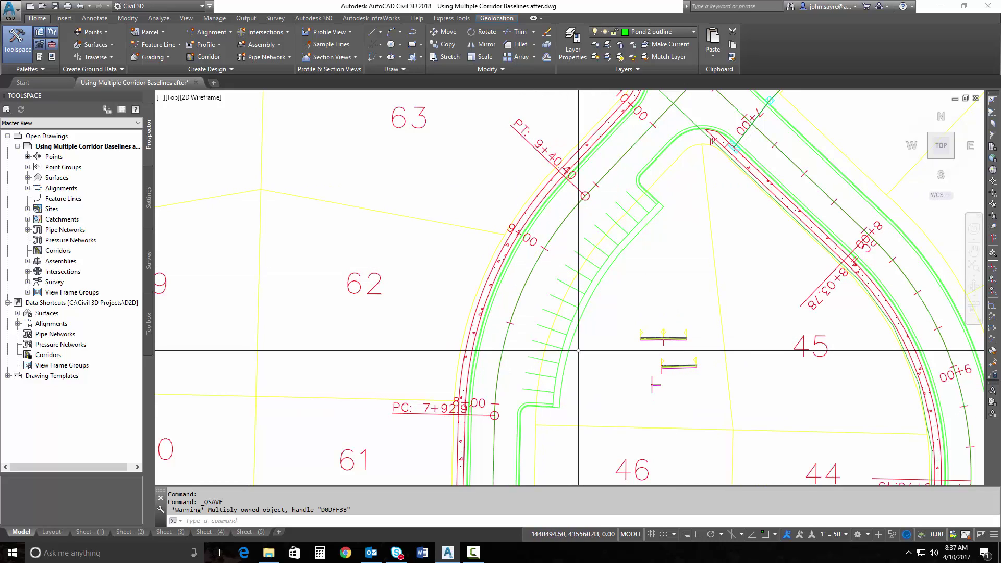
{"action": "middle_click_drag", "start_coordinate": [610, 291], "coordinate": [594, 300]}
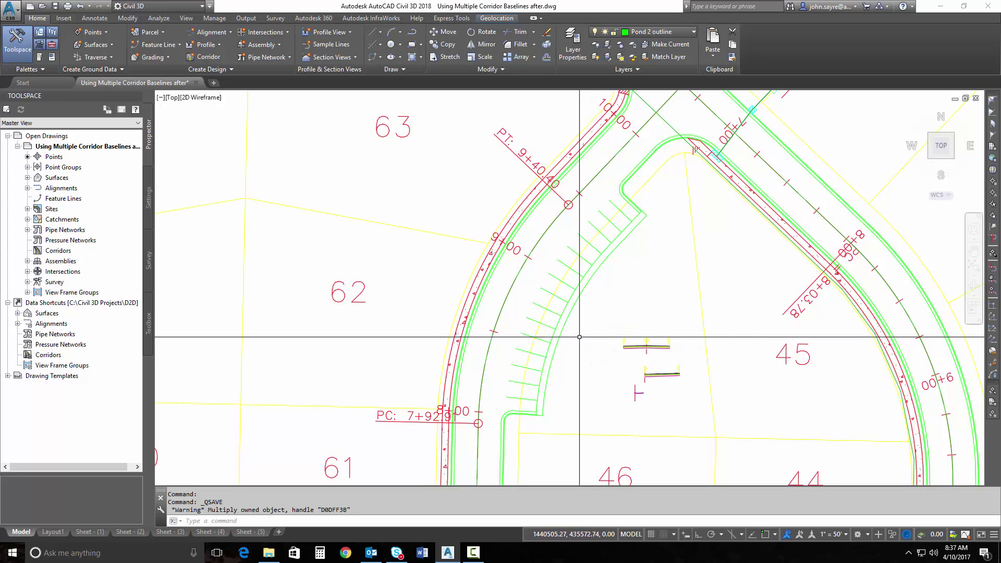
{"action": "left_click", "coordinate": [204, 57]}
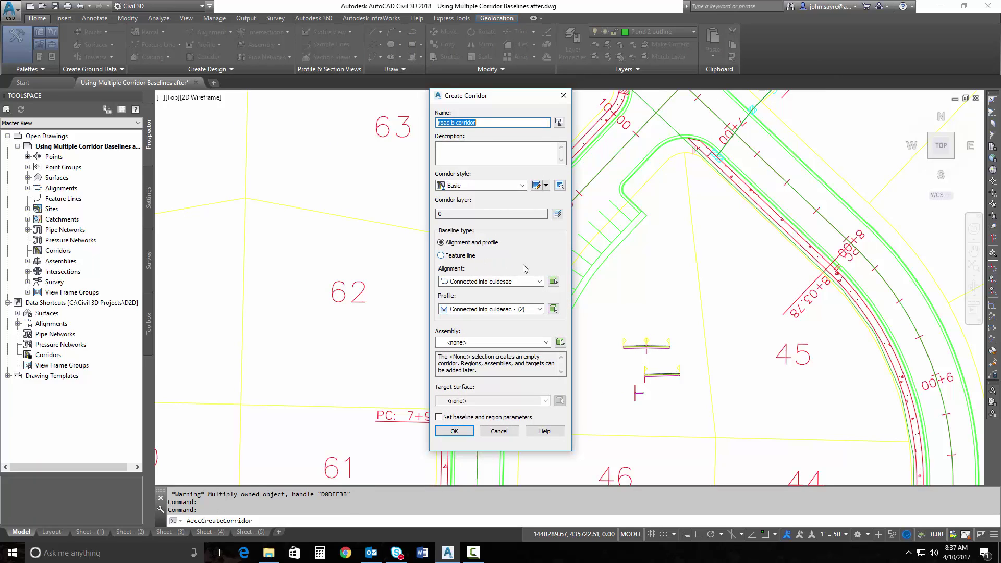
{"action": "left_click", "coordinate": [538, 282]}
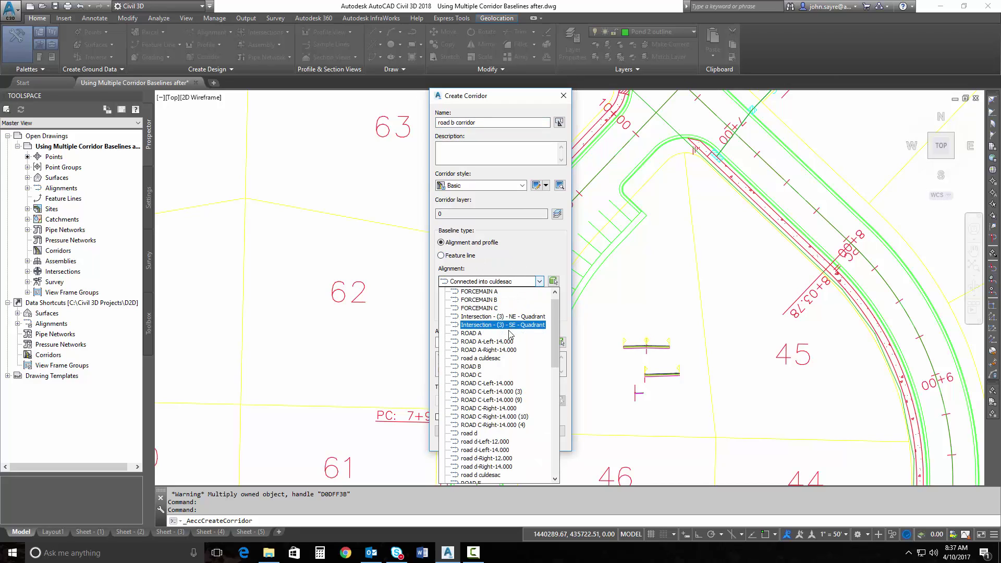
{"action": "left_click", "coordinate": [472, 367]}
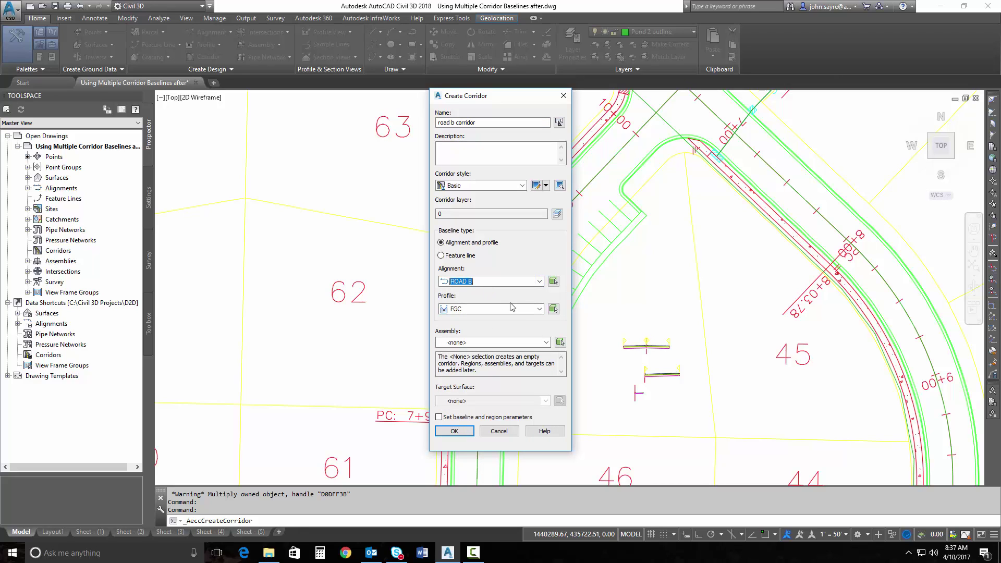
{"action": "left_click", "coordinate": [546, 342]}
{"action": "left_click", "coordinate": [452, 351]}
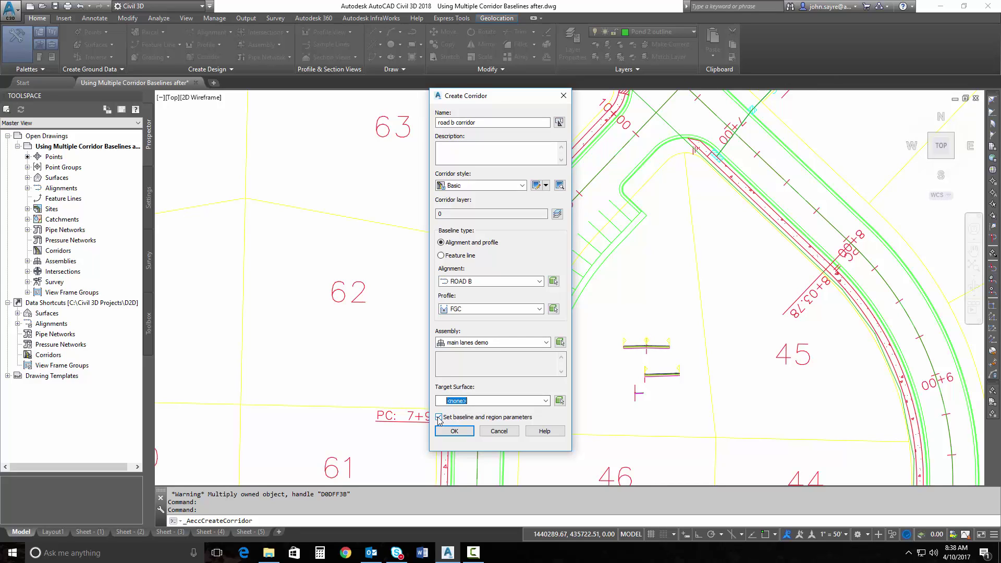
Step: Build the new road b corridor
{"action": "key", "text": "Return"}
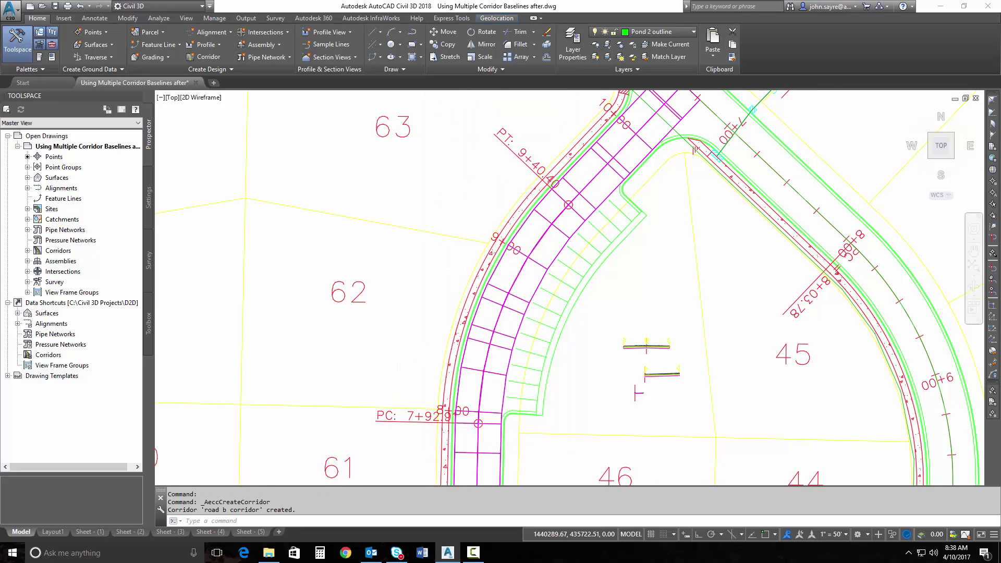
{"action": "scroll", "coordinate": [489, 320], "scroll_direction": "down", "scroll_amount": 2}
{"action": "scroll", "coordinate": [489, 320], "scroll_direction": "up", "scroll_amount": 2}
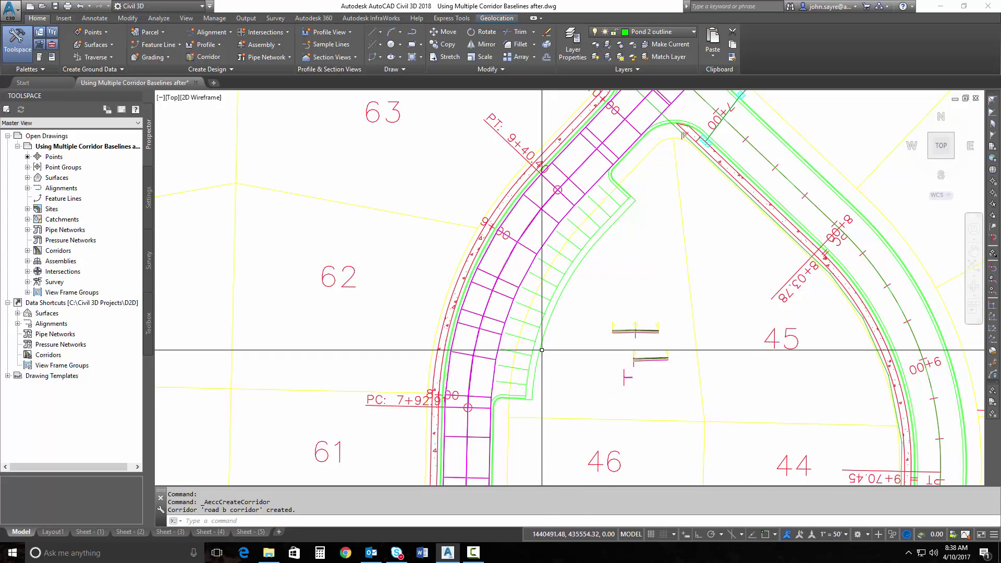
Step: Set the corridor region's assembly frequency along curves to 5.00'
{"action": "left_click", "coordinate": [501, 295]}
{"action": "right_click", "coordinate": [501, 295]}
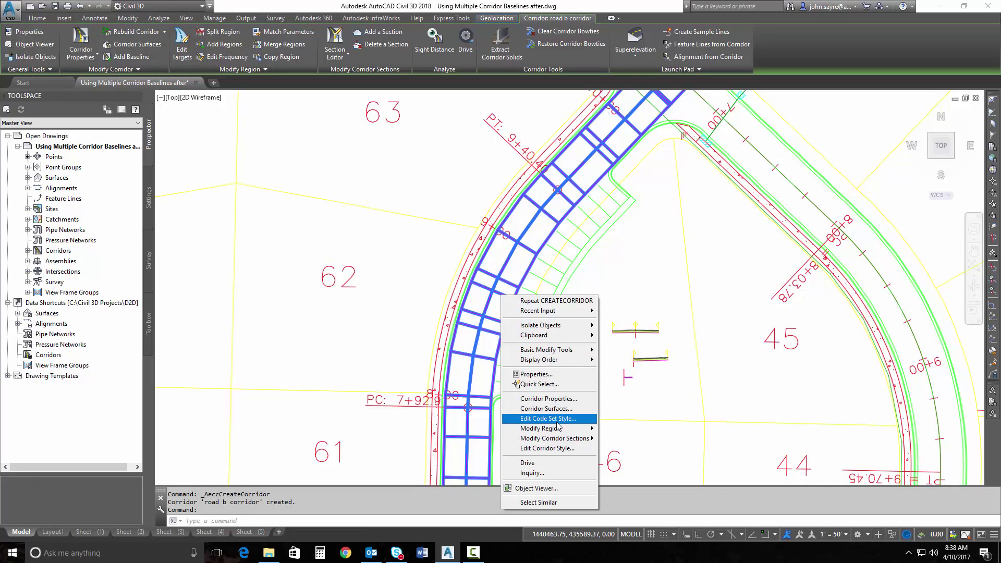
{"action": "mouse_move", "coordinate": [555, 428]}
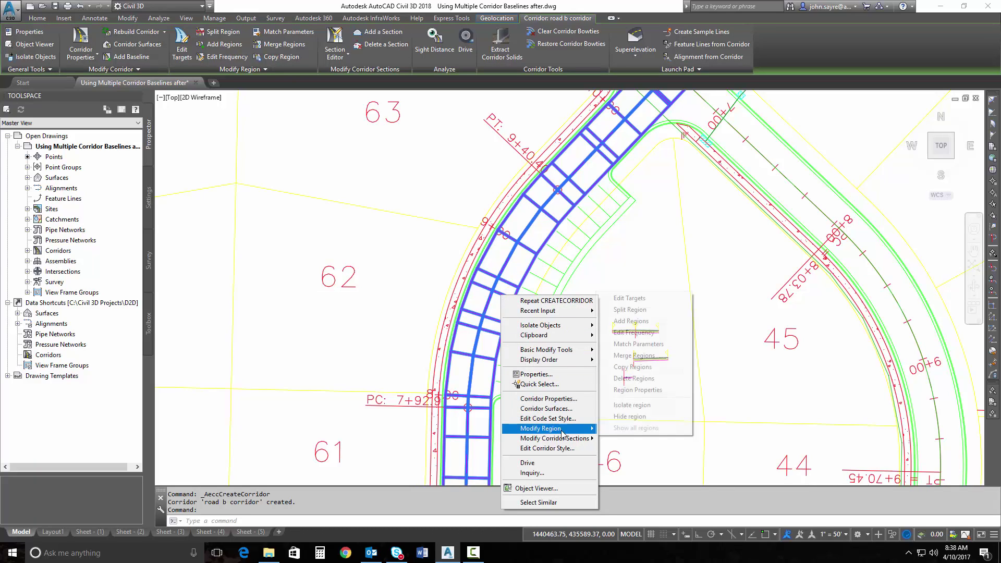
{"action": "left_click", "coordinate": [636, 333]}
{"action": "left_click", "coordinate": [481, 295]}
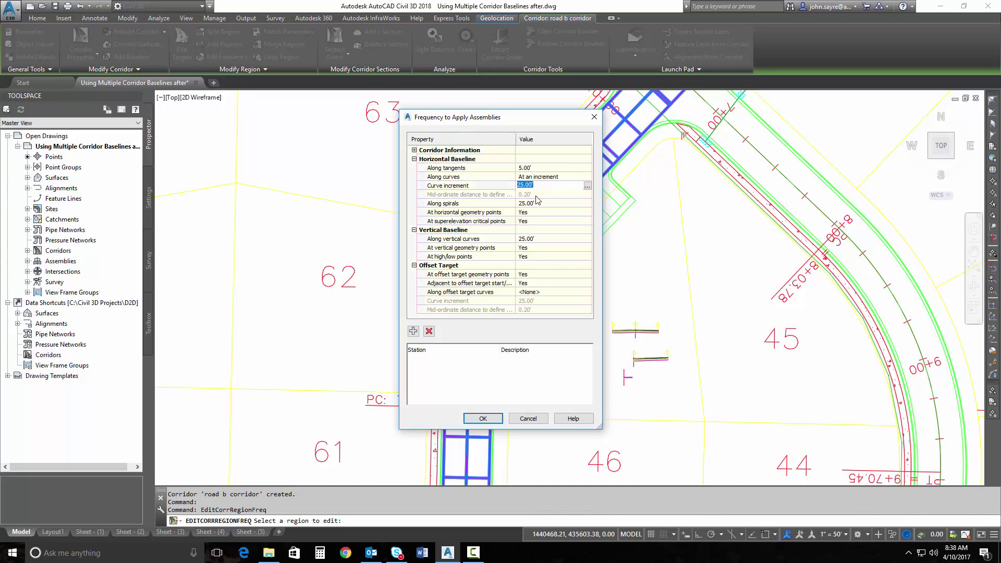
{"action": "left_click", "coordinate": [498, 419]}
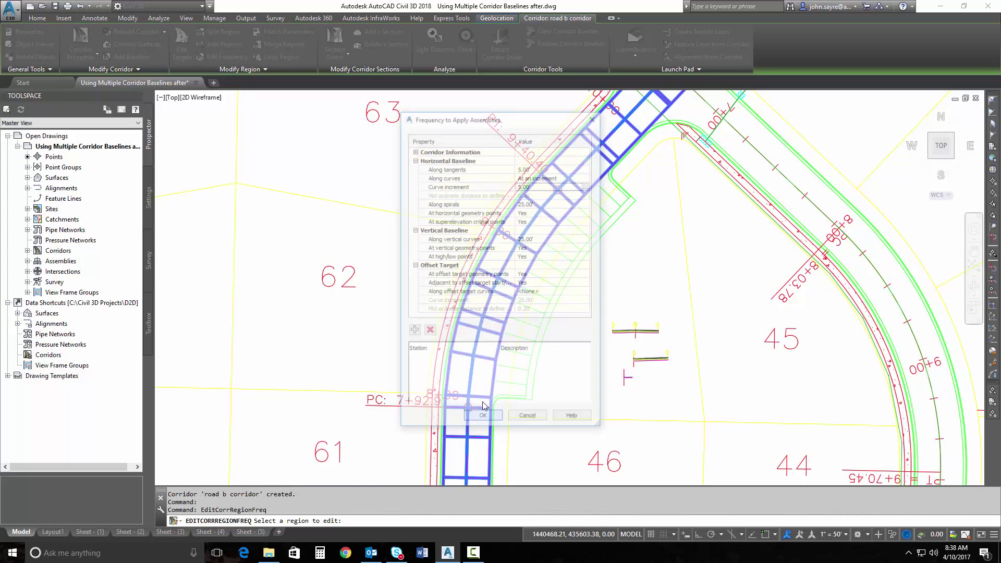
{"action": "key", "text": "Escape"}
{"action": "key", "text": "Escape"}
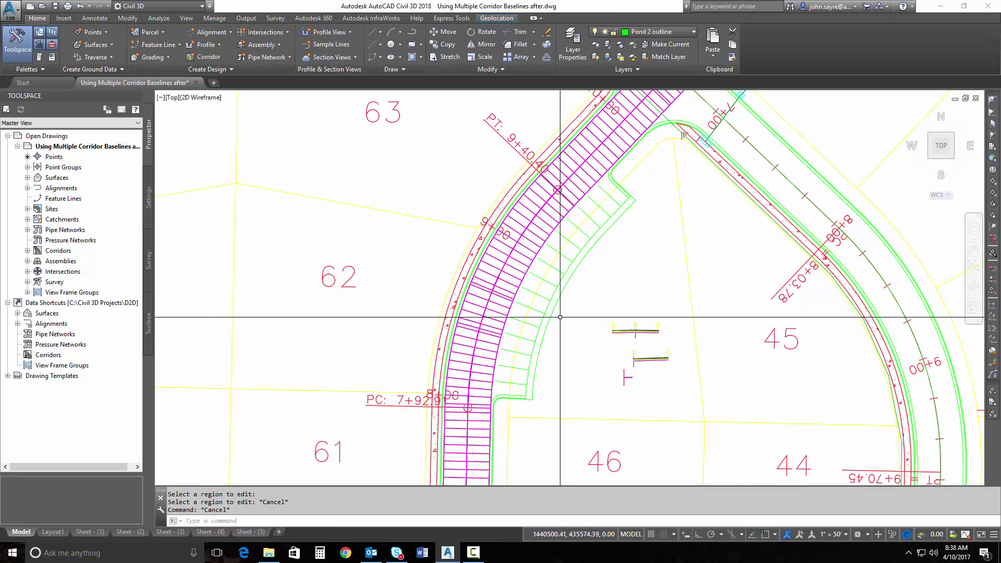
Step: Split the corridor region at the endpoint where the curve starts
{"action": "left_click", "coordinate": [511, 280]}
{"action": "right_click", "coordinate": [511, 279]}
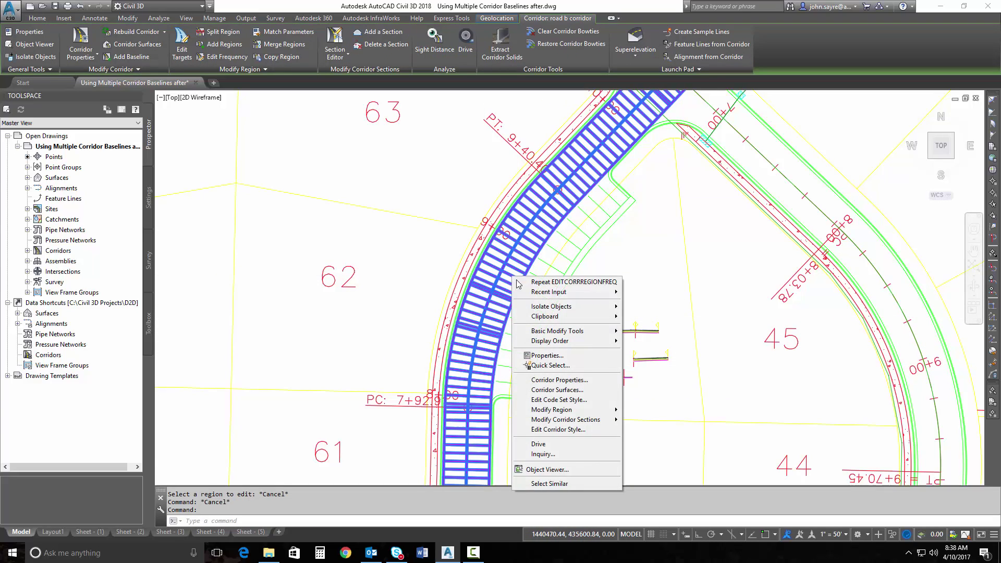
{"action": "mouse_move", "coordinate": [568, 410]}
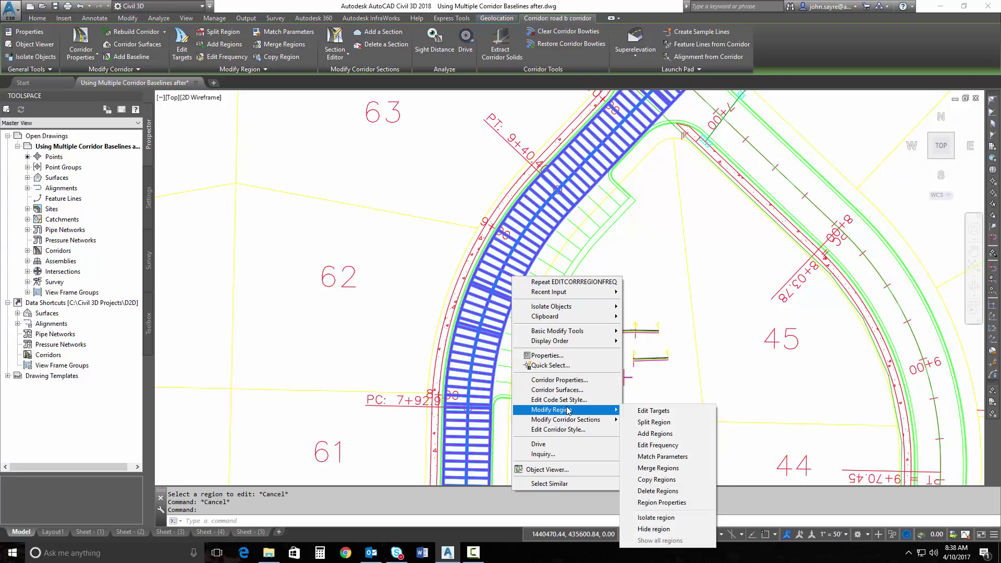
{"action": "left_click", "coordinate": [653, 421]}
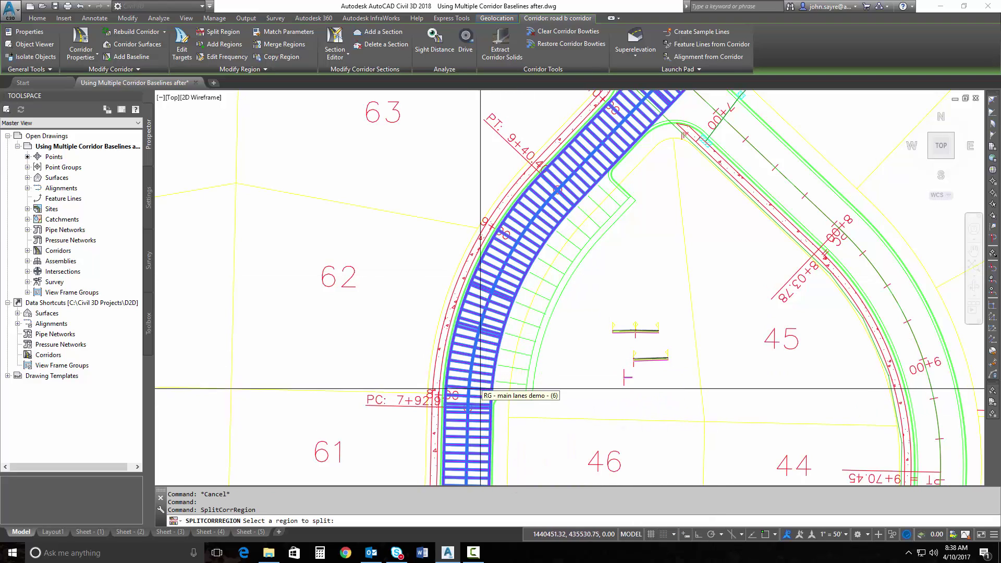
{"action": "left_click", "coordinate": [480, 390]}
{"action": "type", "text": "ecify loca"}
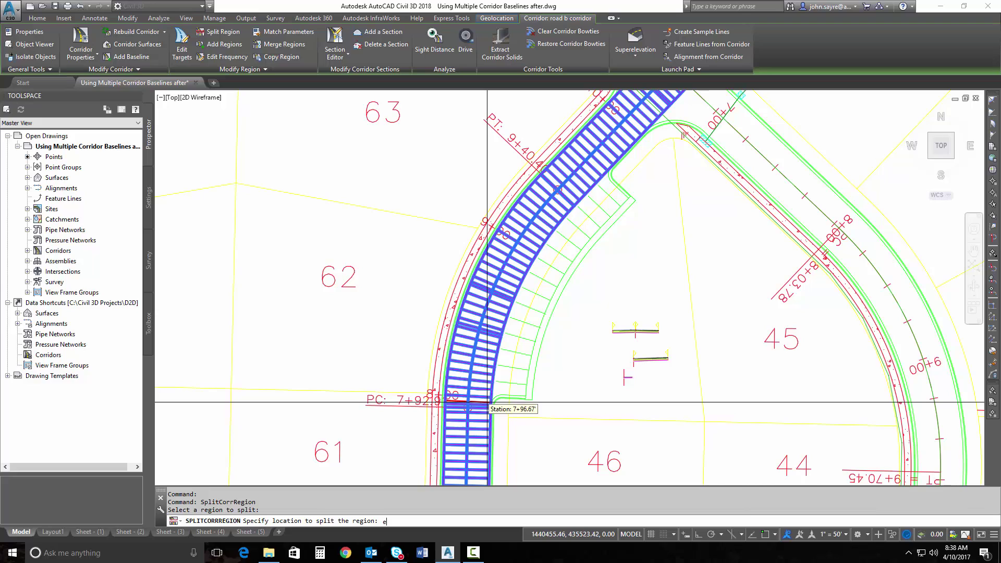
{"action": "type", "text": "nd"}
{"action": "key", "text": "Return"}
{"action": "left_click", "coordinate": [489, 397]}
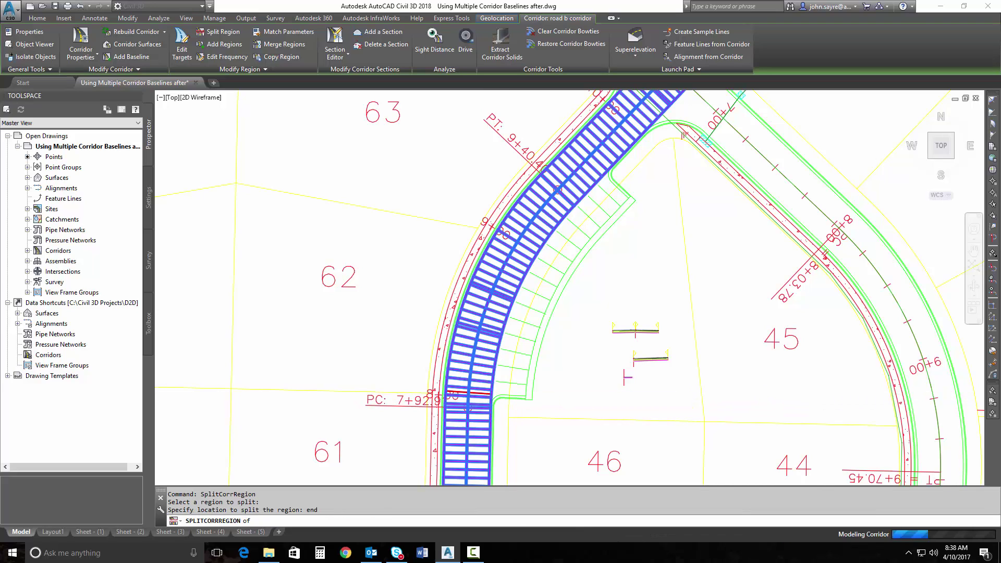
Step: Split the region again at the curve's end endpoint and finish the command
{"action": "scroll", "coordinate": [497, 380], "scroll_direction": "up", "scroll_amount": 4}
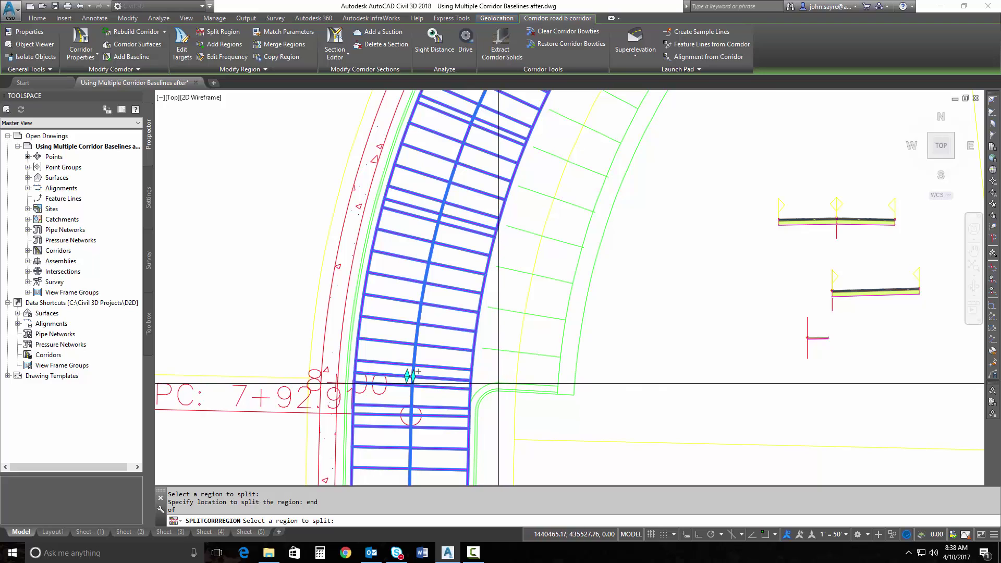
{"action": "scroll", "coordinate": [471, 321], "scroll_direction": "down", "scroll_amount": 4}
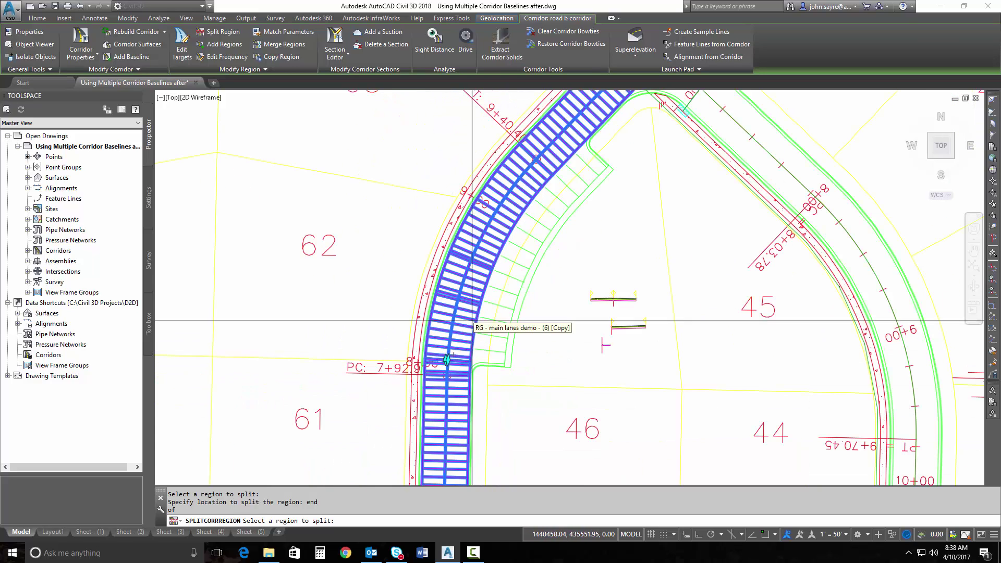
{"action": "left_click", "coordinate": [472, 320]}
{"action": "type", "text": "ecify loca"}
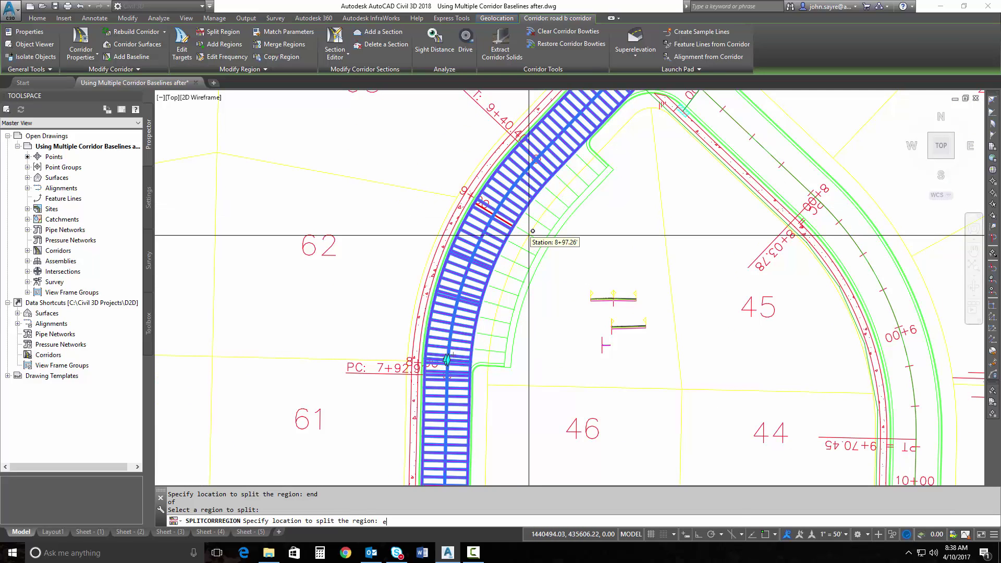
{"action": "type", "text": "nd"}
{"action": "key", "text": "Return"}
{"action": "scroll", "coordinate": [573, 204], "scroll_direction": "up", "scroll_amount": 2}
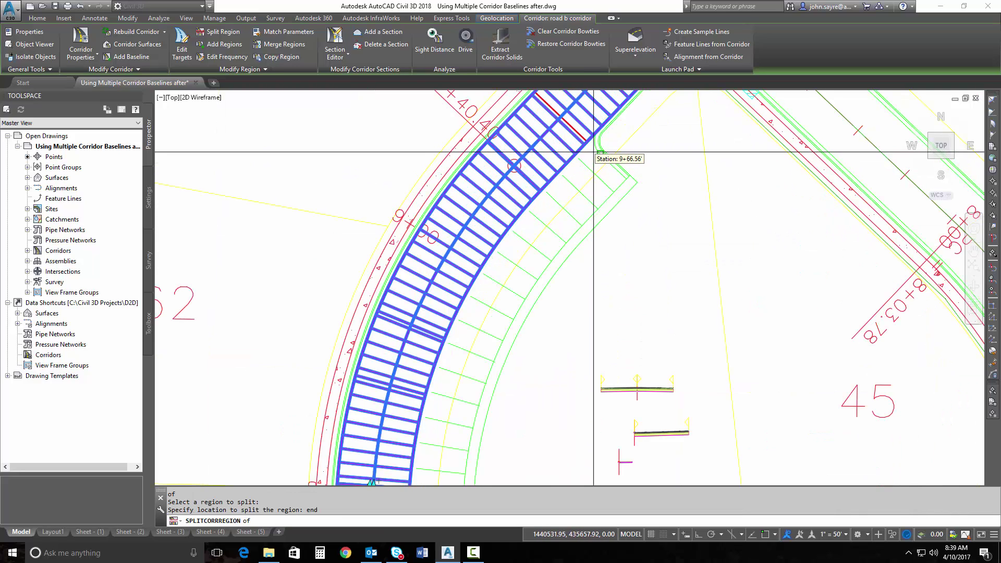
{"action": "left_click", "coordinate": [593, 151]}
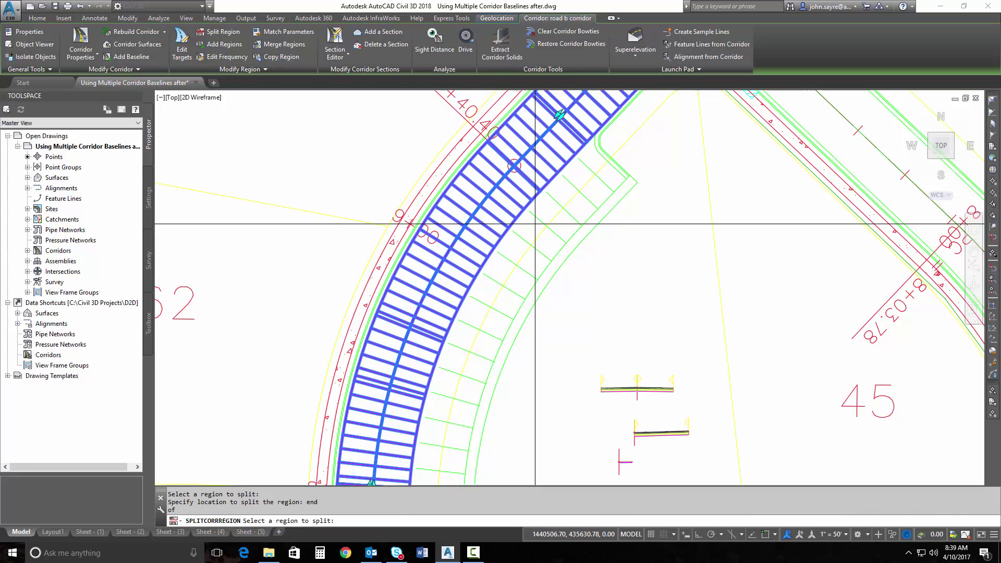
{"action": "key", "text": "Return"}
{"action": "scroll", "coordinate": [490, 256], "scroll_direction": "down", "scroll_amount": 3}
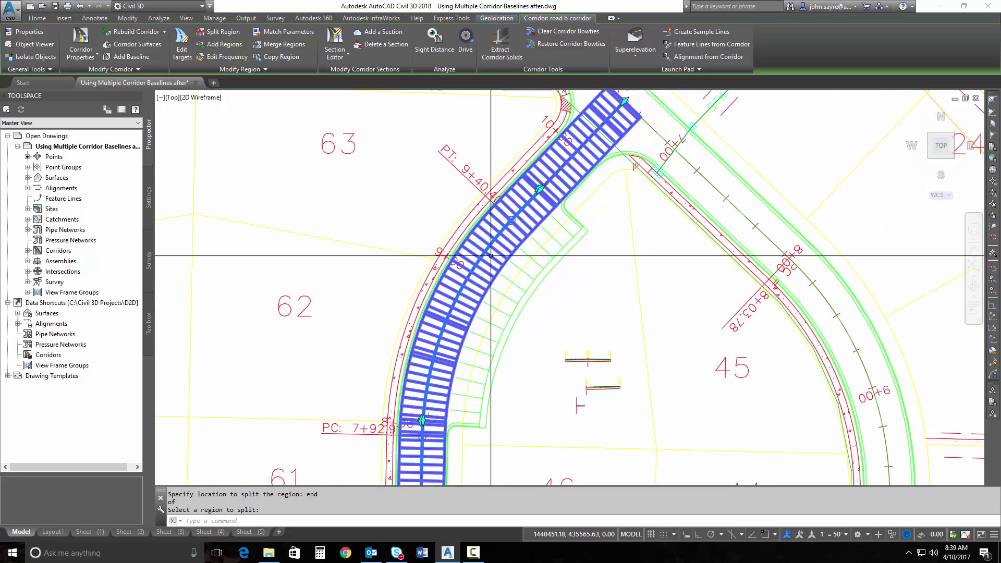
{"action": "key", "text": "Escape"}
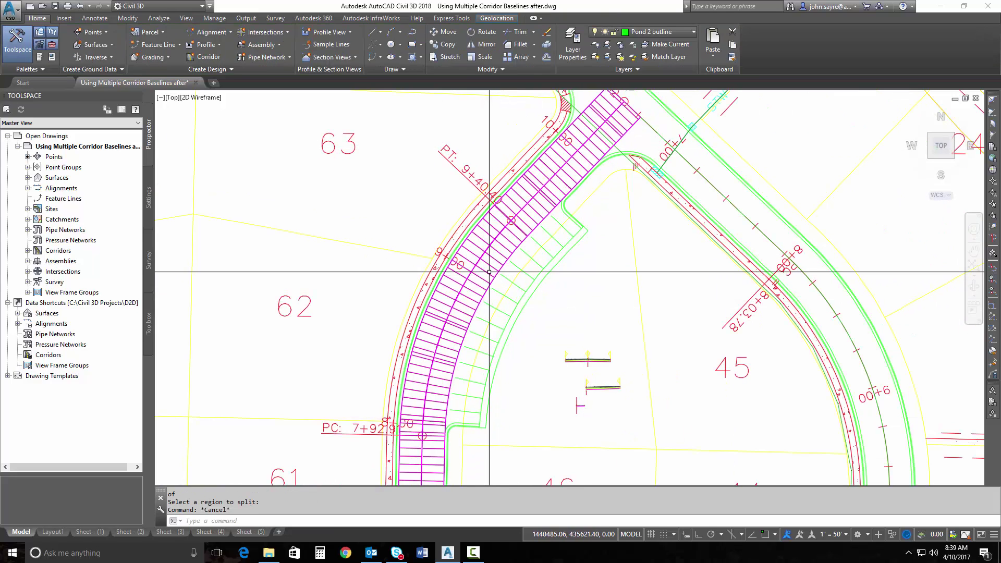
Step: Erase the stray line lying along the parking stalls, then select the corridor
{"action": "middle_click_drag", "start_coordinate": [500, 319], "coordinate": [486, 286]}
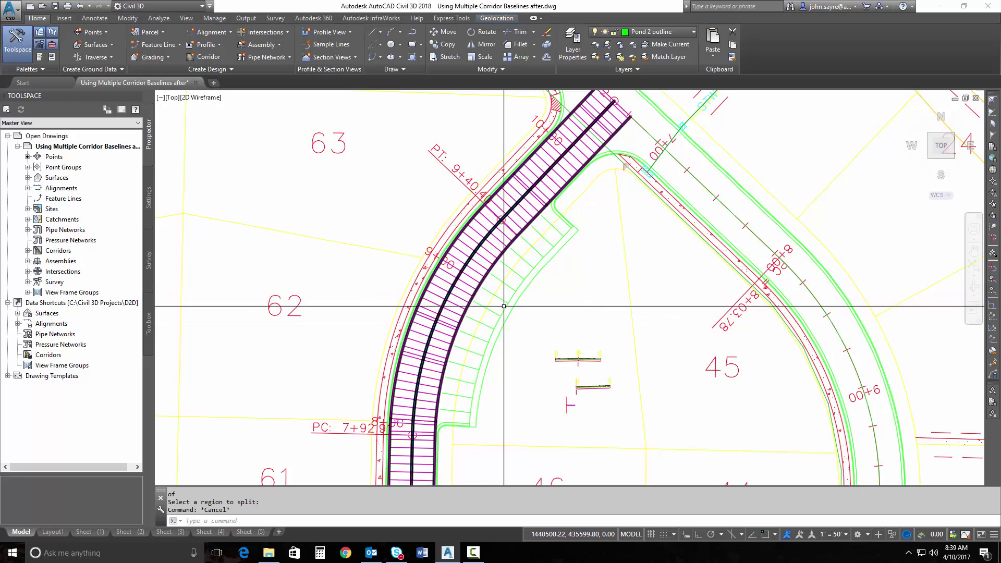
{"action": "key", "text": "e"}
{"action": "key", "text": "Return"}
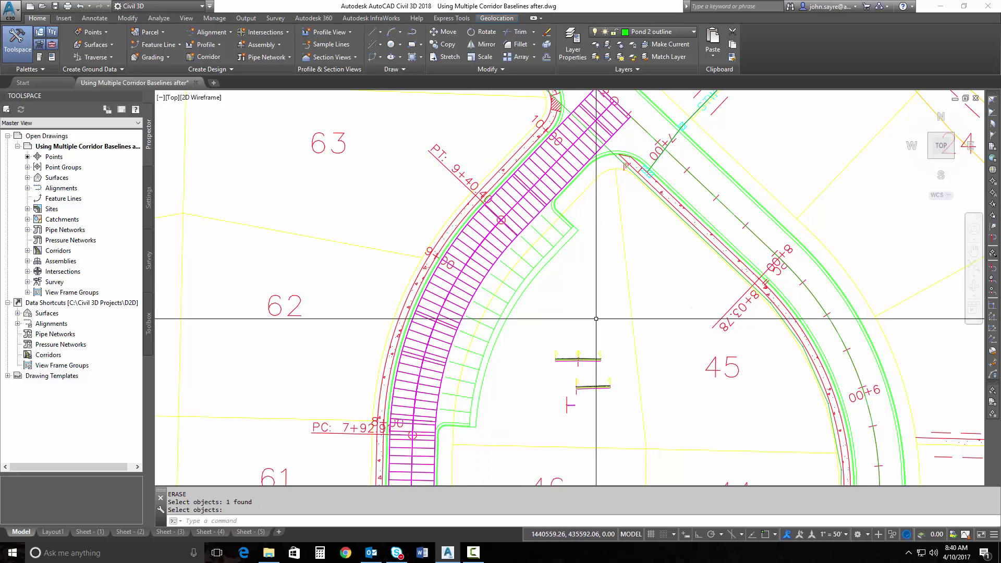
{"action": "left_click", "coordinate": [437, 426]}
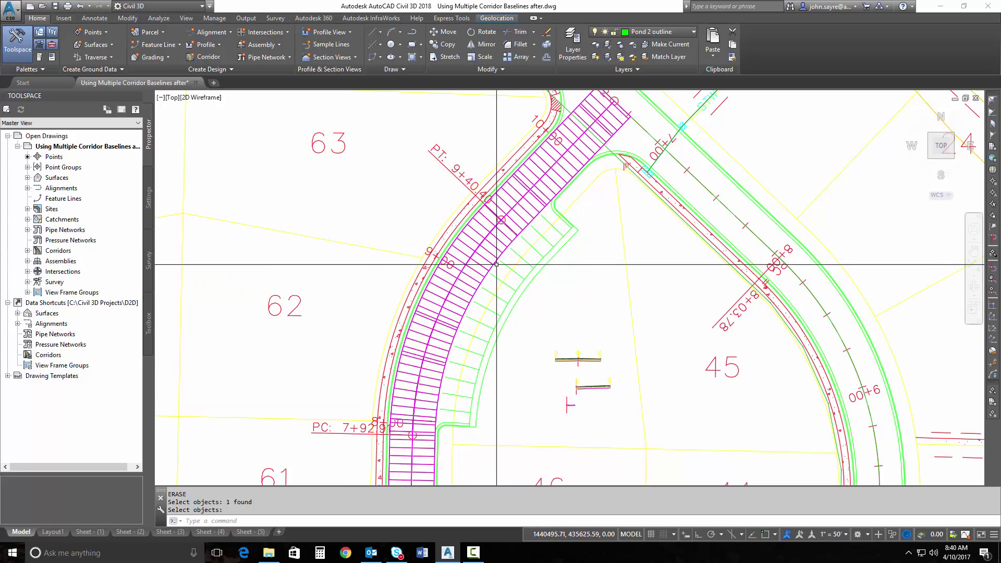
{"action": "key", "text": "Return"}
{"action": "left_click", "coordinate": [567, 144]}
Step: Extract only the ETW Right line of the main lanes demo region as feature line Gutterline
{"action": "left_click", "coordinate": [710, 43]}
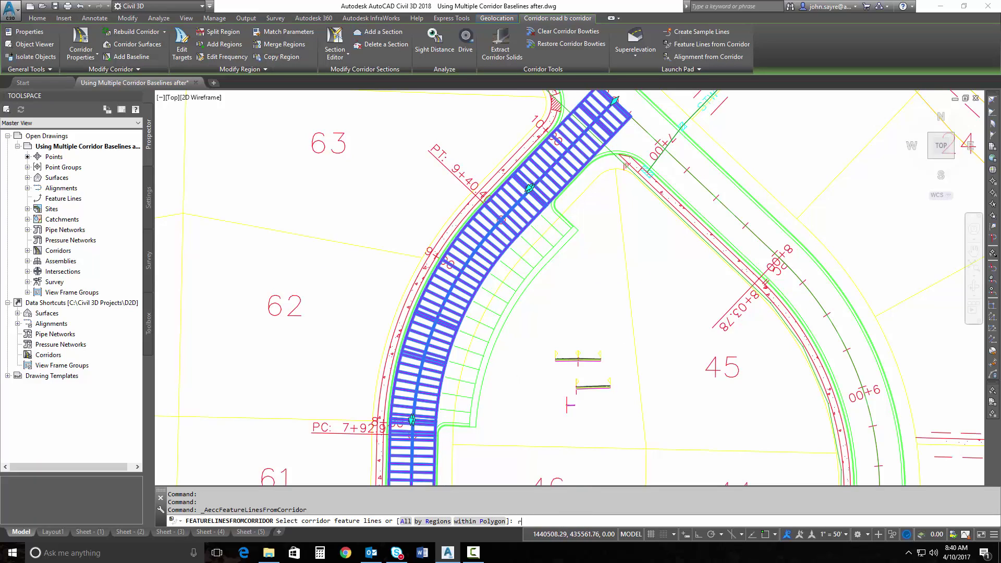
{"action": "key", "text": "Return"}
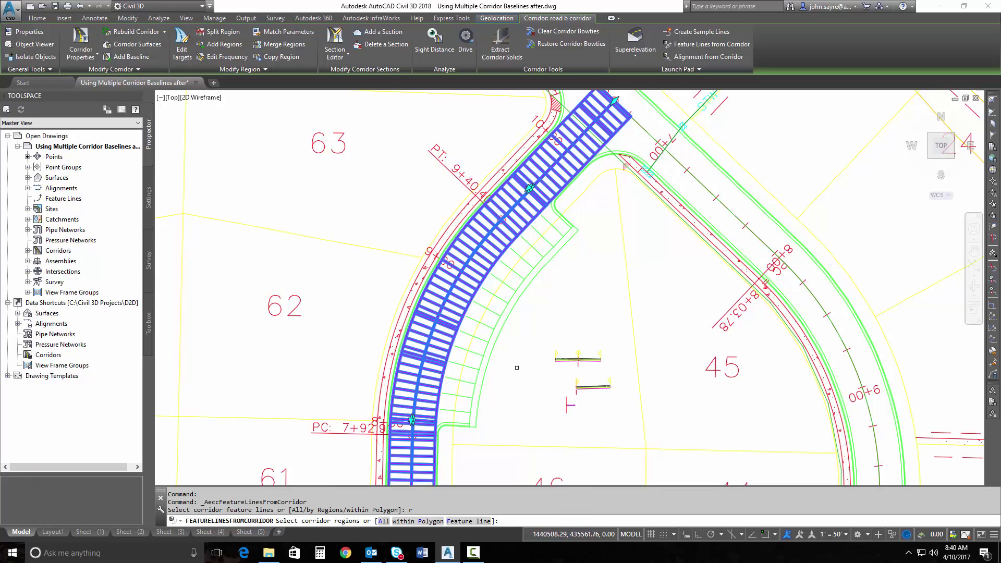
{"action": "left_click", "coordinate": [468, 285]}
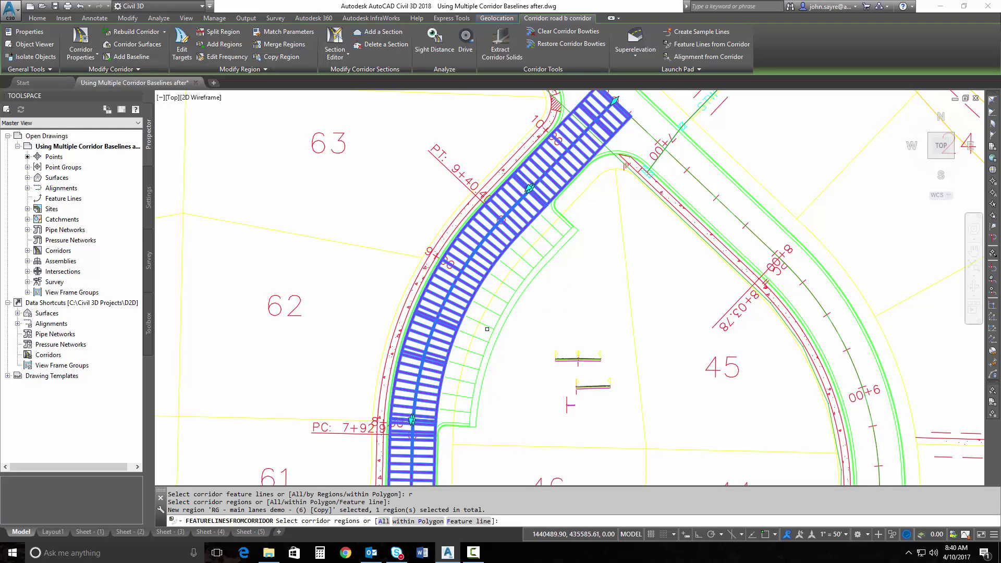
{"action": "key", "text": "Return"}
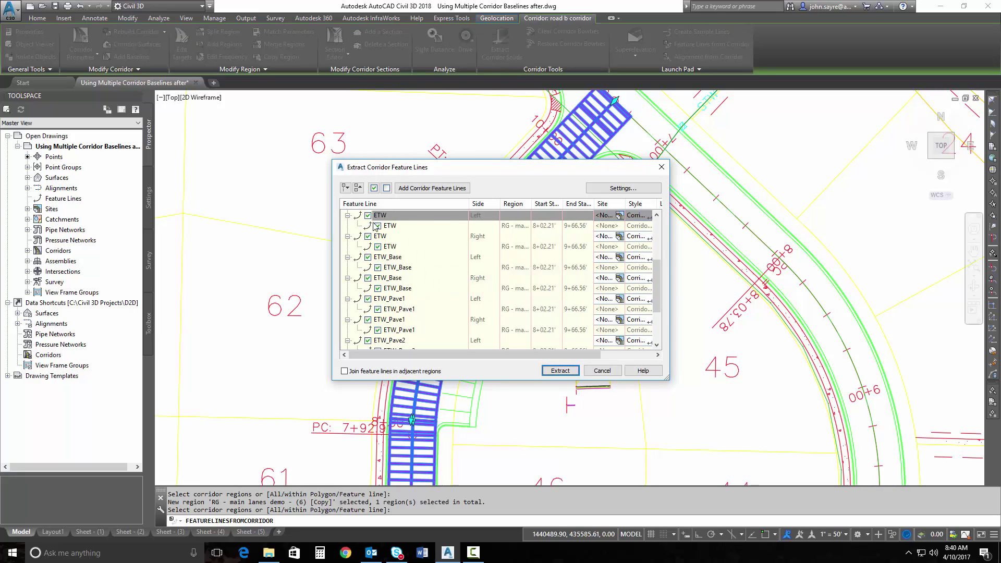
{"action": "left_click", "coordinate": [386, 188]}
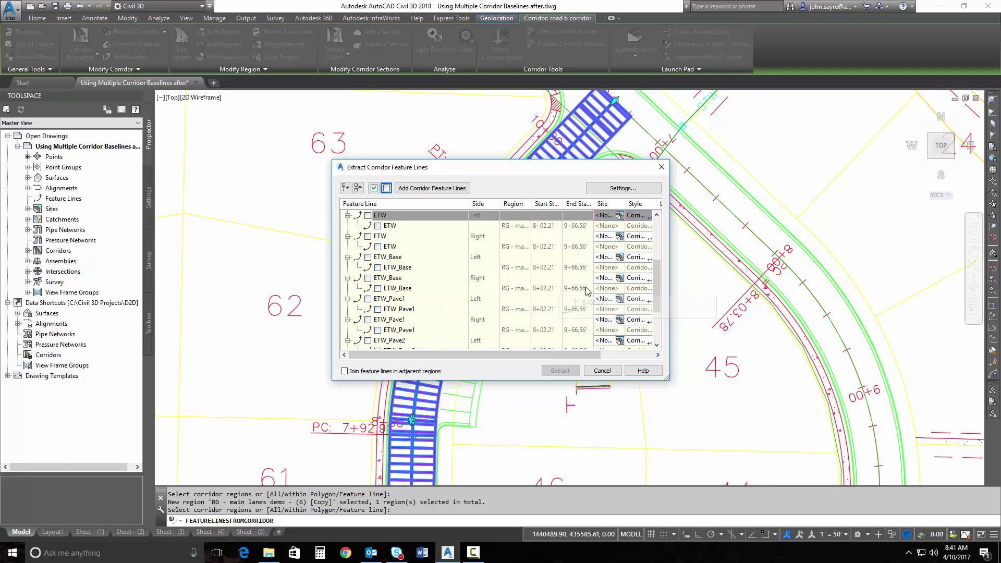
{"action": "left_click", "coordinate": [368, 236]}
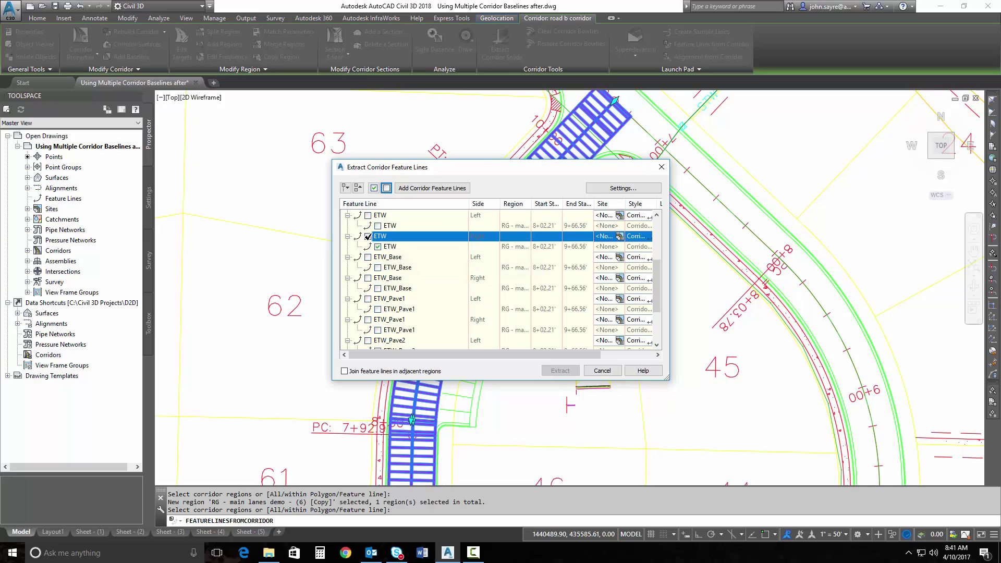
{"action": "left_click", "coordinate": [559, 371]}
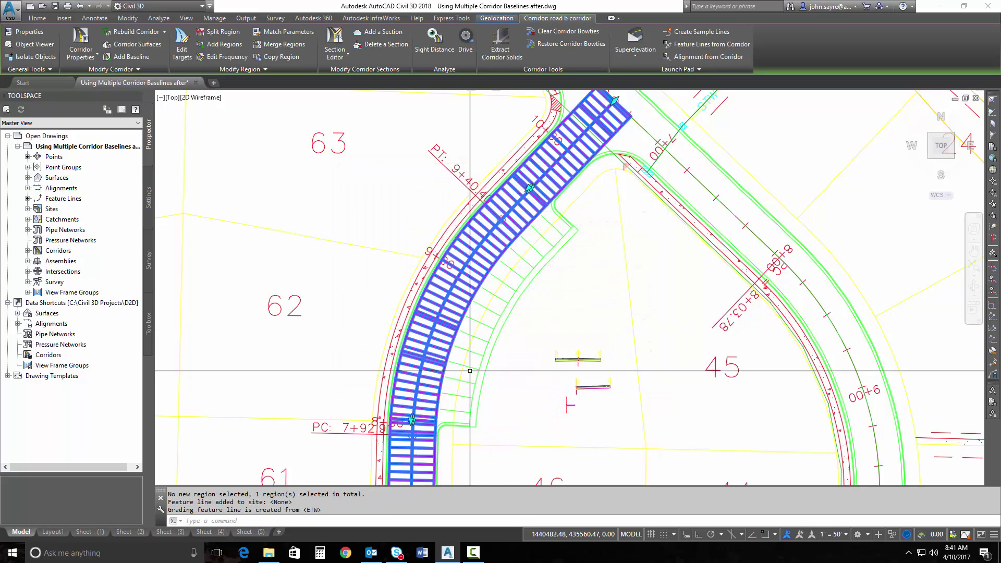
{"action": "left_click", "coordinate": [479, 287]}
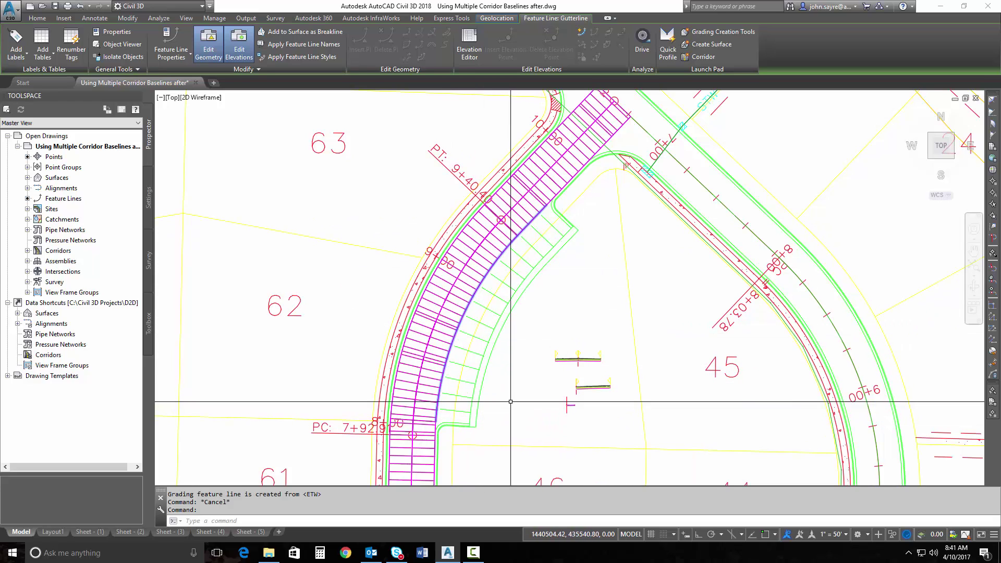
{"action": "key", "text": "Escape"}
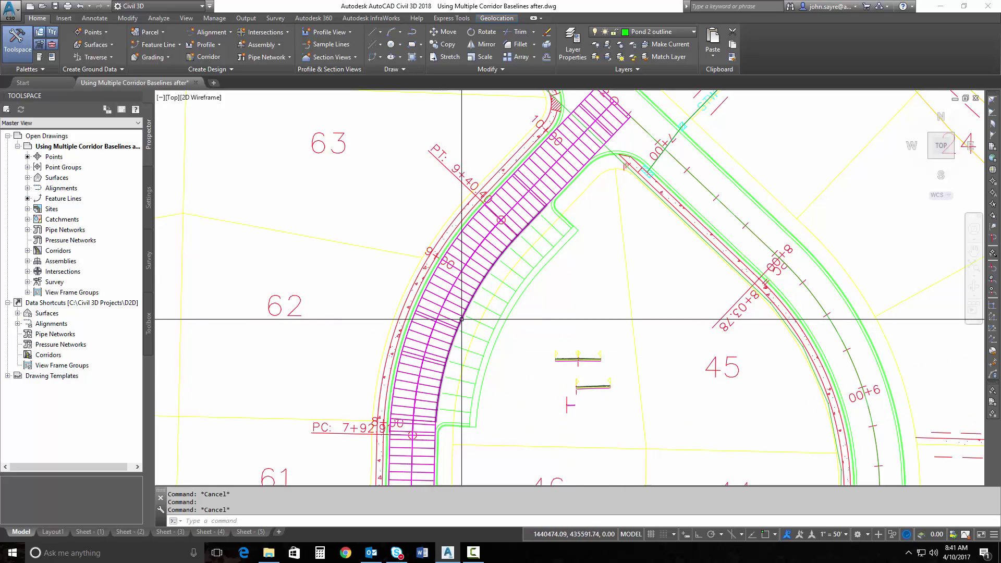
Step: Add a feature-line baseline 'BL - sidewalk' following Gutterline in Corridor Properties
{"action": "left_click", "coordinate": [454, 311]}
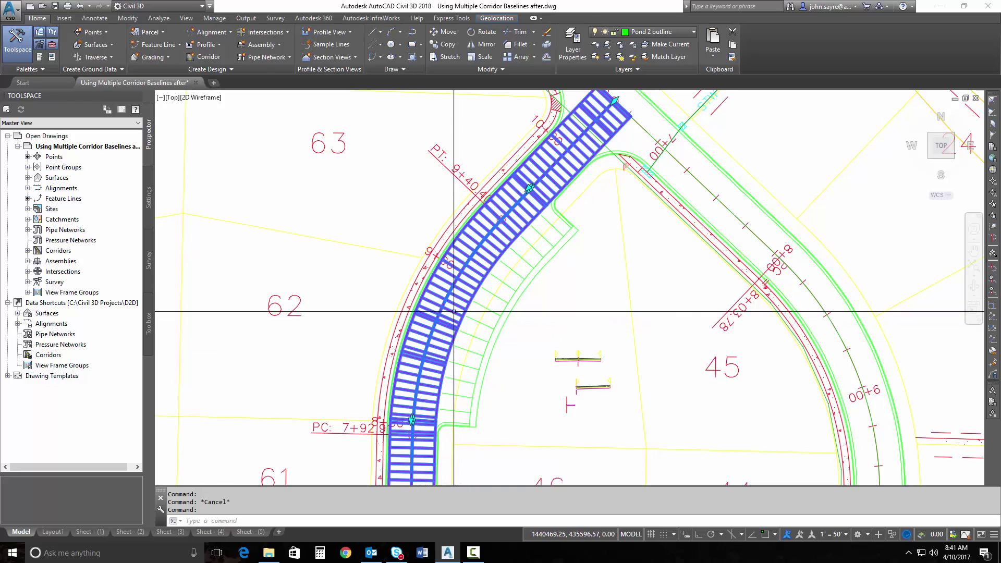
{"action": "right_click", "coordinate": [453, 312]}
{"action": "left_click", "coordinate": [539, 418]}
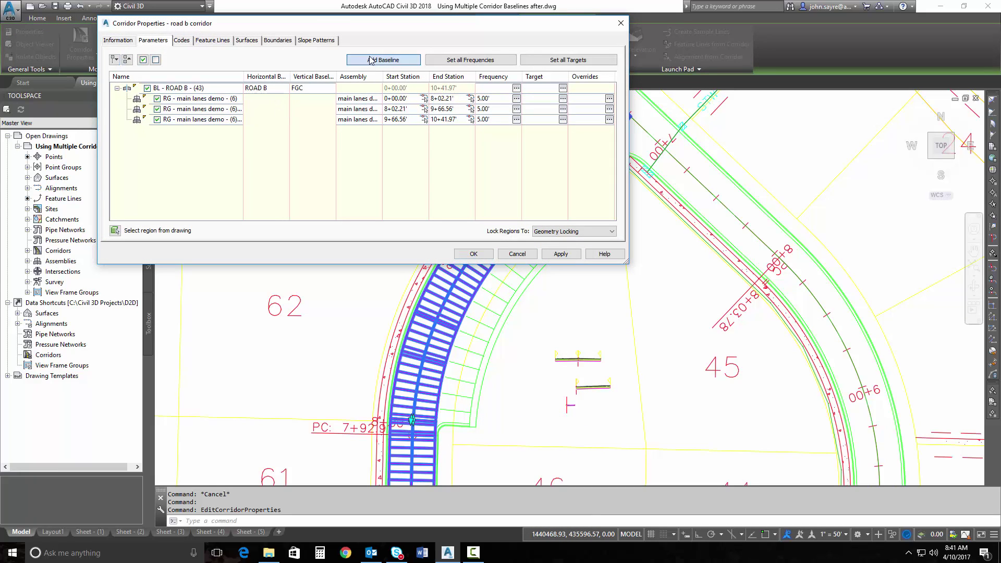
{"action": "left_click", "coordinate": [371, 60]}
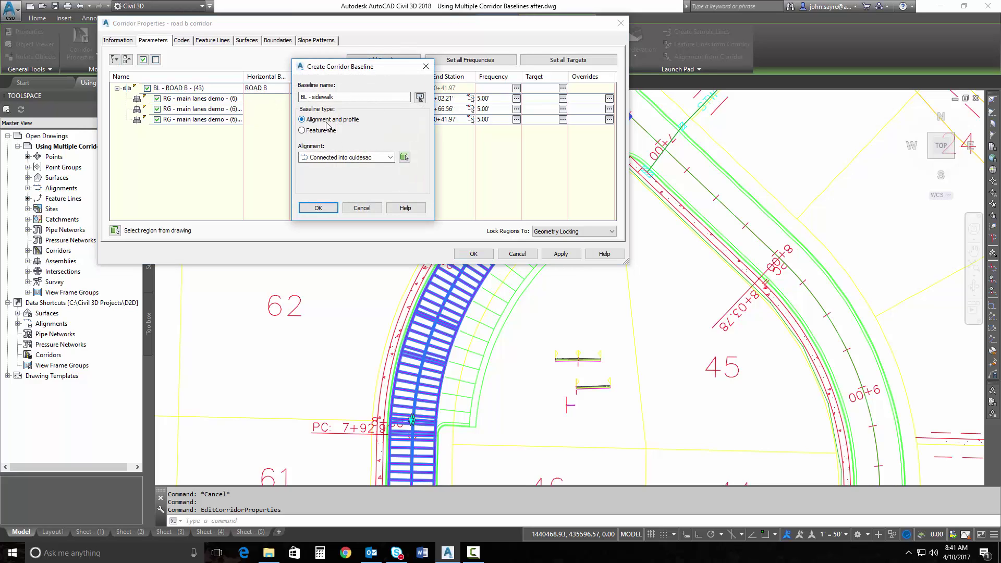
{"action": "left_click", "coordinate": [302, 130]}
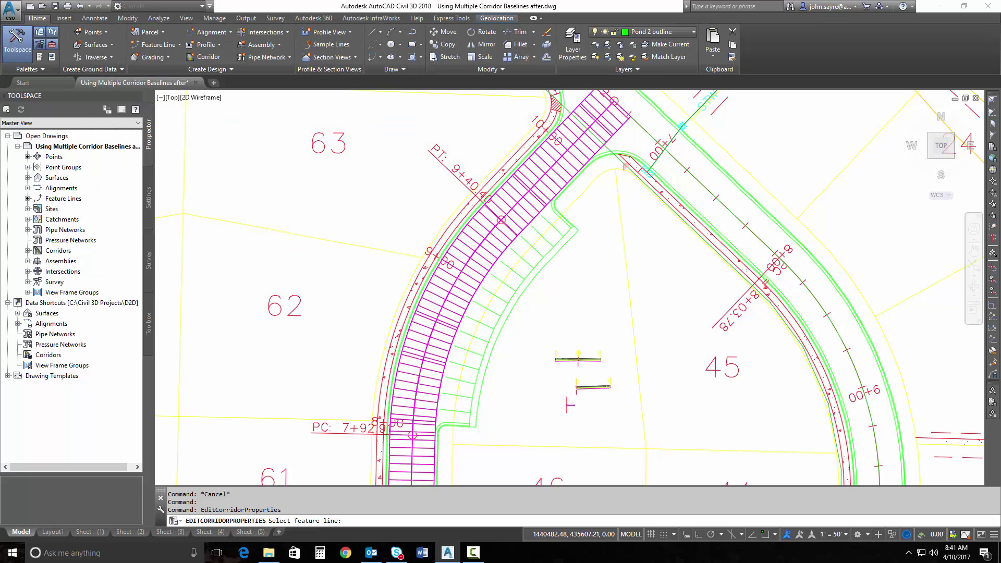
{"action": "left_click", "coordinate": [480, 211]}
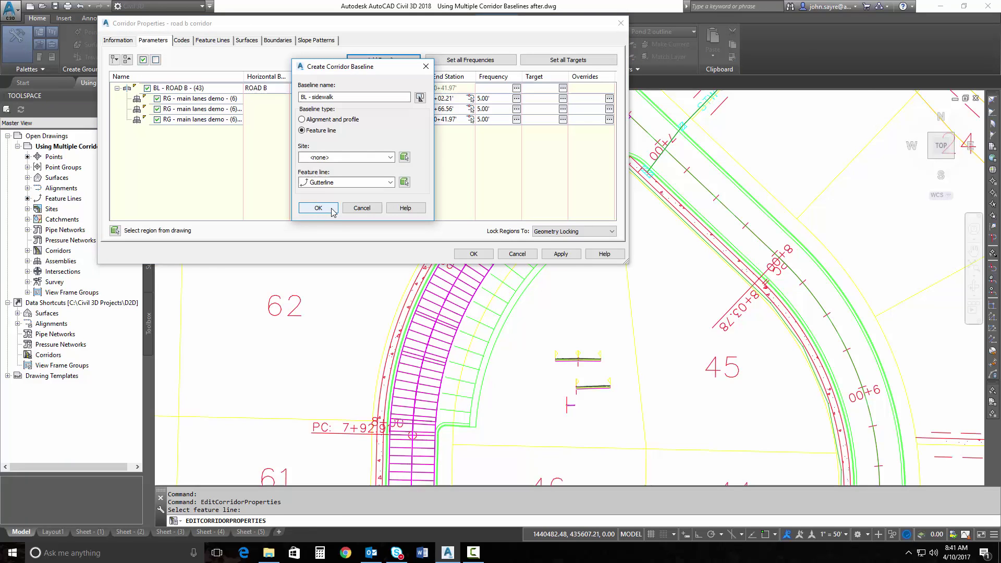
Step: Confirm BL - sidewalk and give it a region using the parking assembly
{"action": "left_click", "coordinate": [318, 208]}
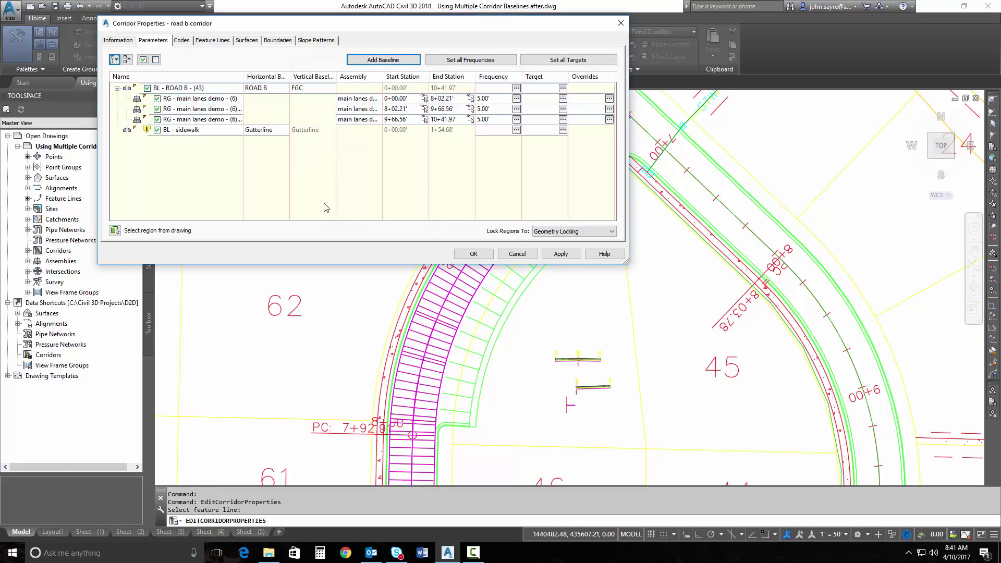
{"action": "left_click", "coordinate": [230, 133]}
{"action": "right_click", "coordinate": [230, 132]}
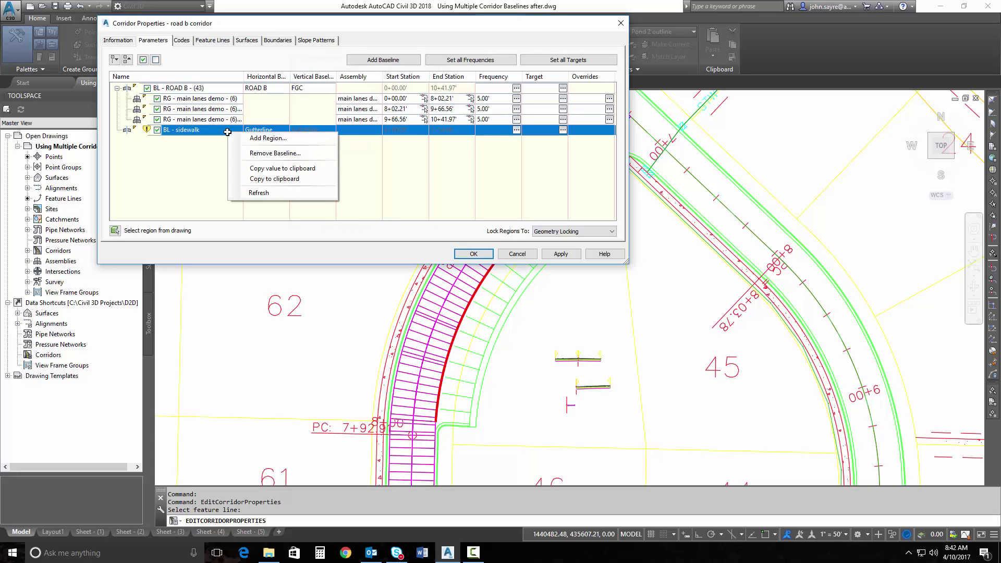
{"action": "left_click", "coordinate": [264, 139]}
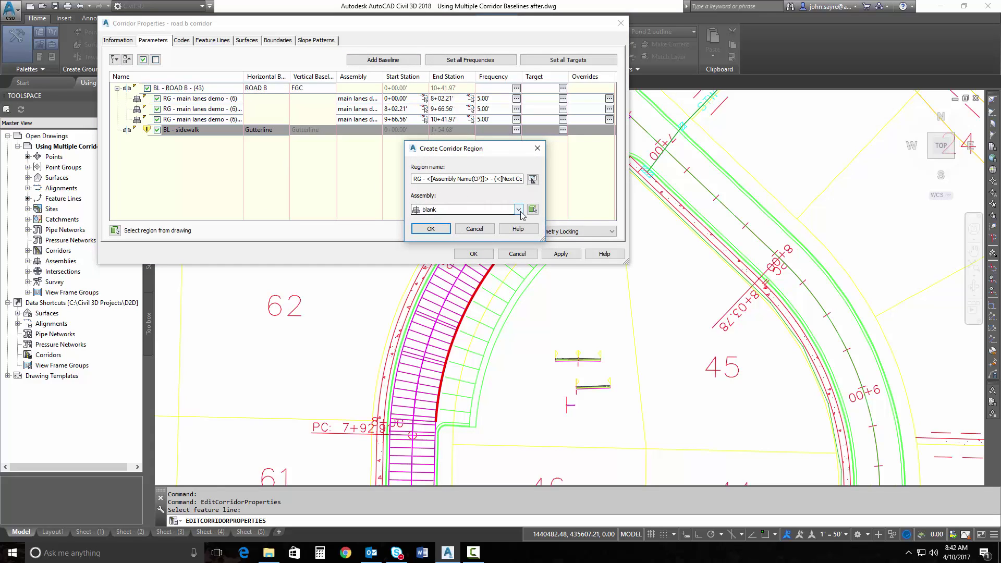
{"action": "left_click", "coordinate": [518, 210]}
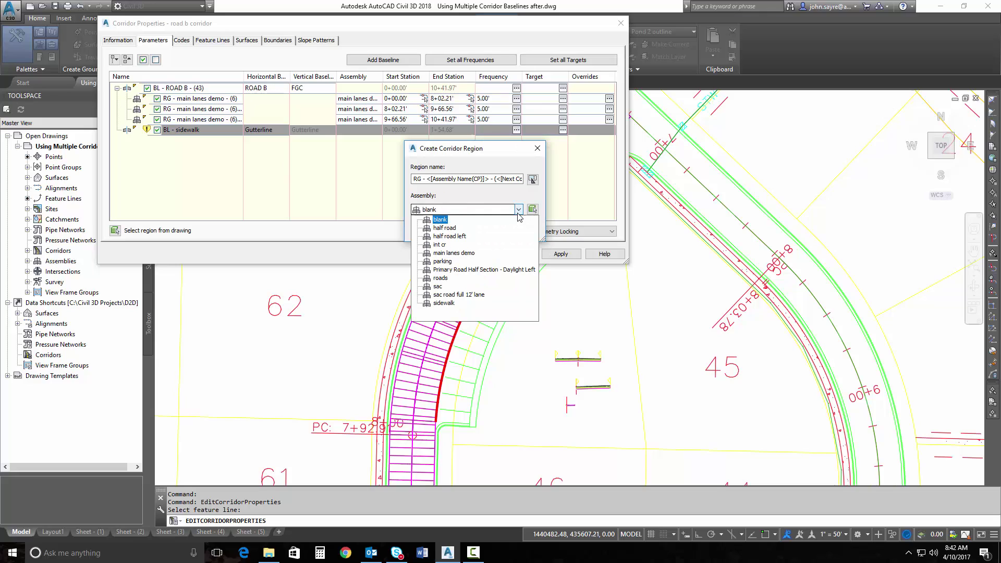
{"action": "left_click", "coordinate": [442, 219]}
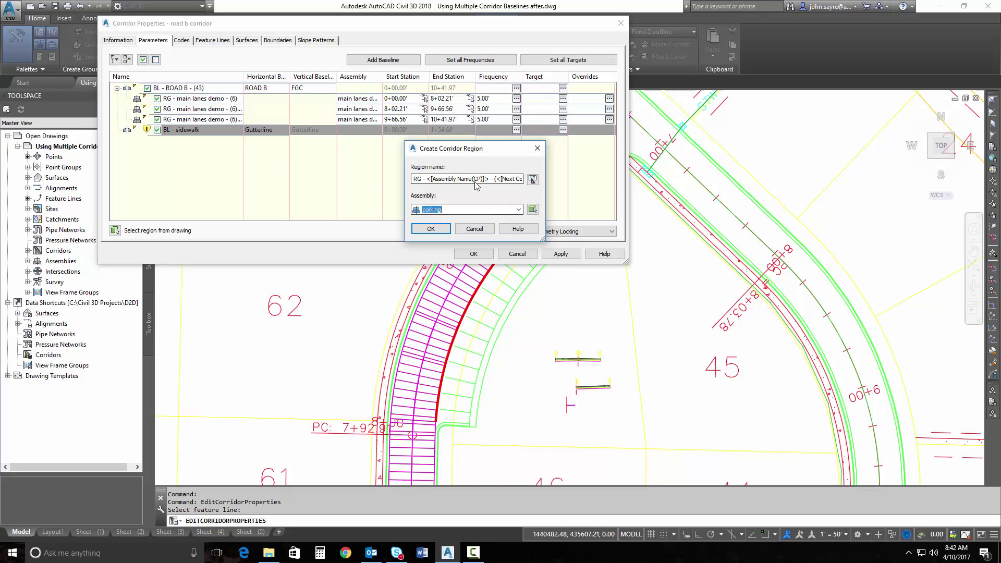
{"action": "left_click", "coordinate": [431, 229]}
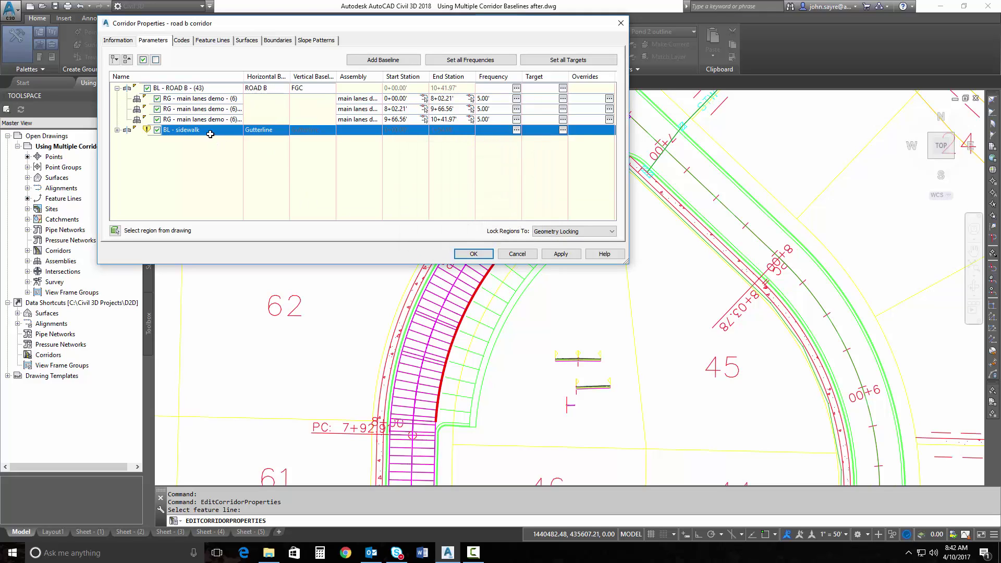
Step: Apply the changes to rebuild the corridor and close Corridor Properties
{"action": "left_click", "coordinate": [118, 131]}
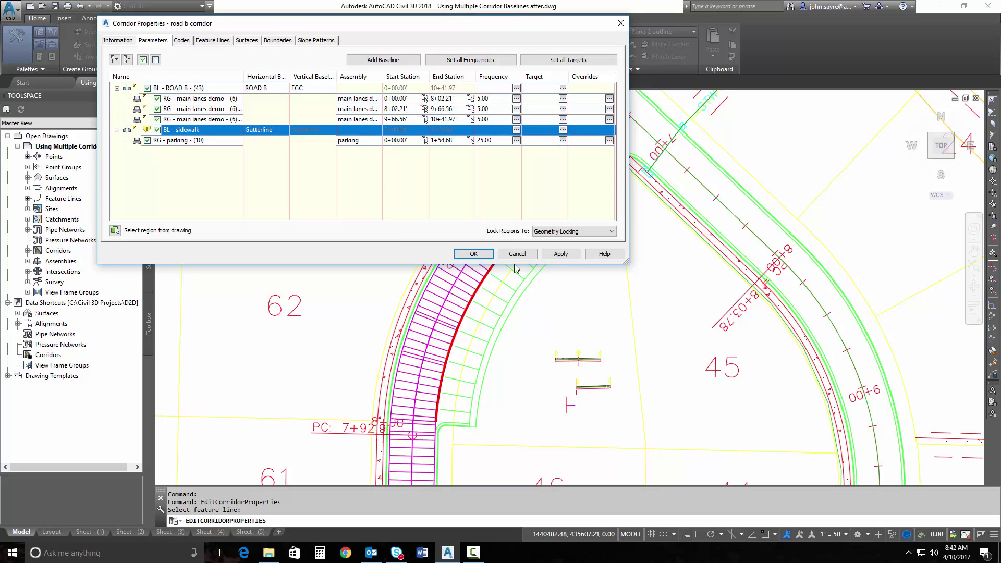
{"action": "left_click", "coordinate": [552, 257]}
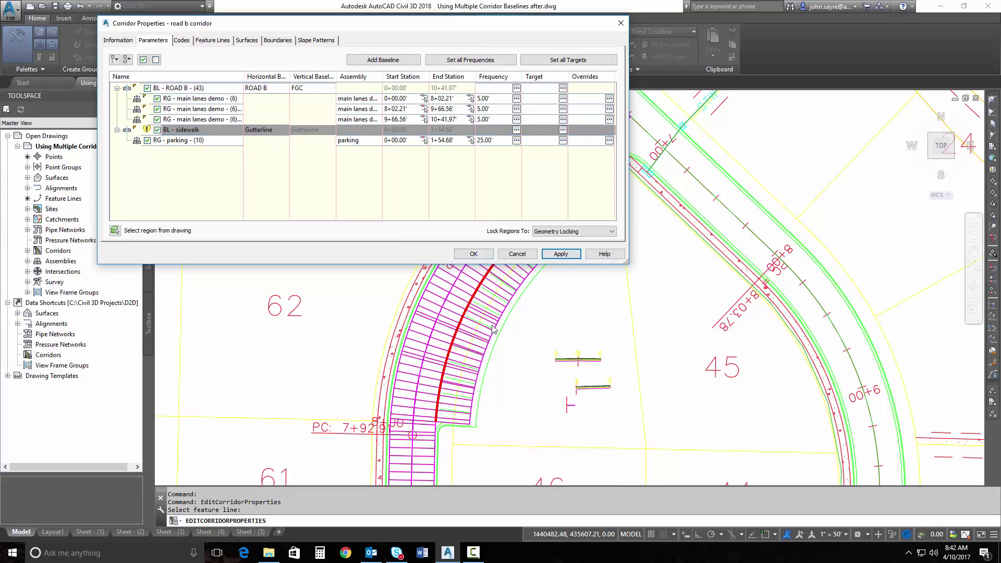
{"action": "left_click_drag", "start_coordinate": [501, 24], "coordinate": [479, 32]}
{"action": "left_click", "coordinate": [451, 262]}
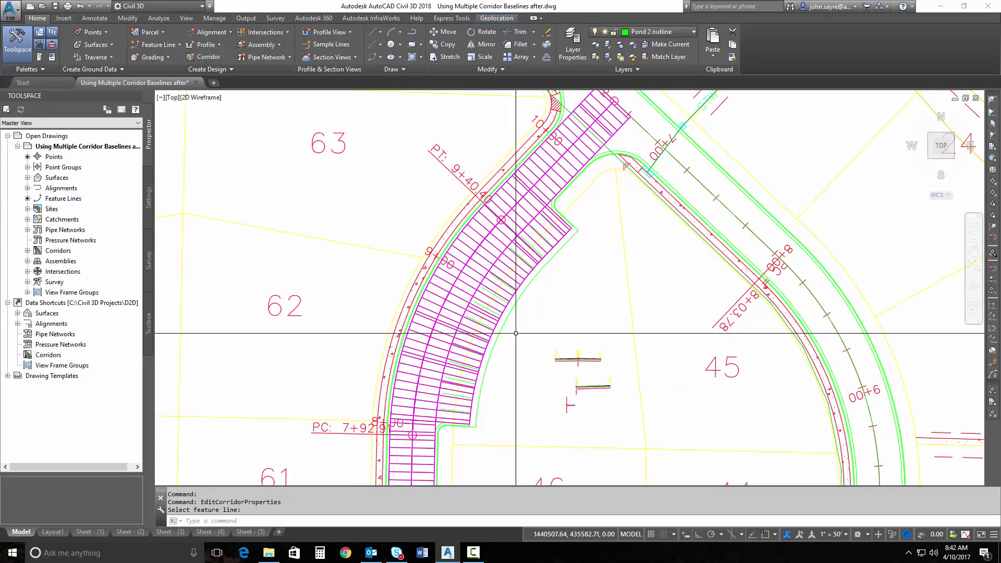
Step: Extract the parking region's ETW line as feature line Gutterline (2), then clear the selection
{"action": "left_click", "coordinate": [532, 291]}
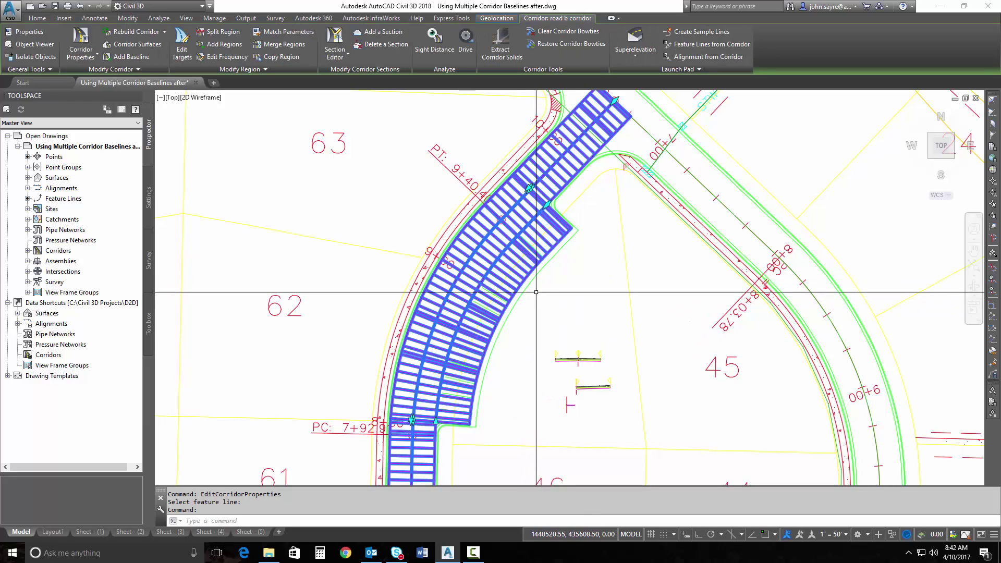
{"action": "left_click", "coordinate": [701, 45]}
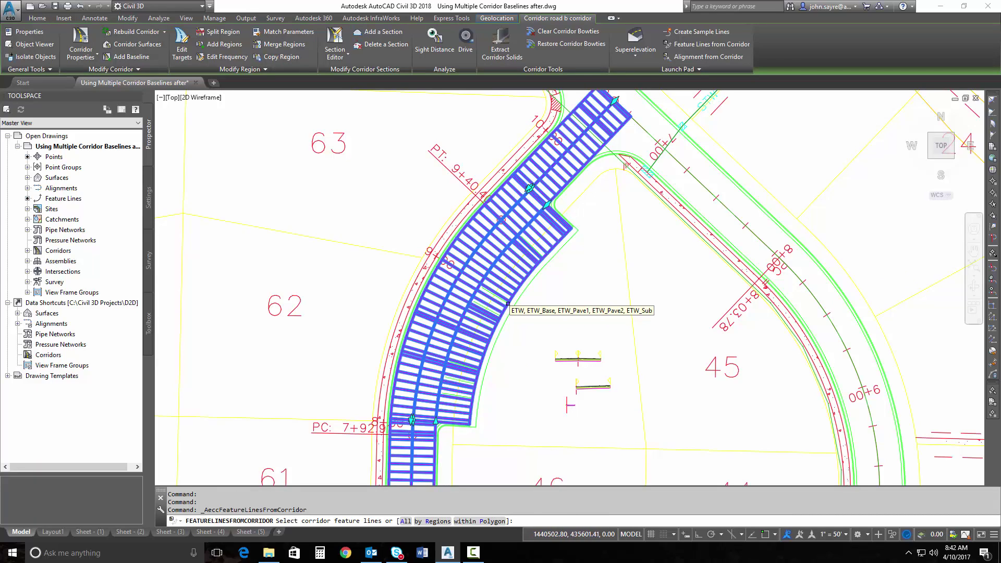
{"action": "left_click", "coordinate": [508, 303]}
{"action": "right_click", "coordinate": [522, 328]}
{"action": "left_click", "coordinate": [539, 336]}
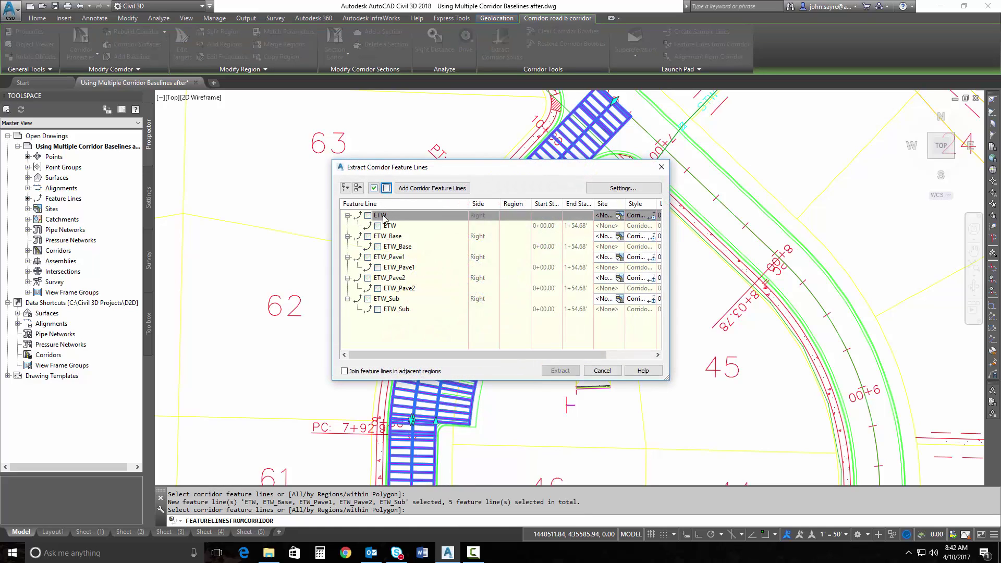
{"action": "left_click", "coordinate": [368, 216]}
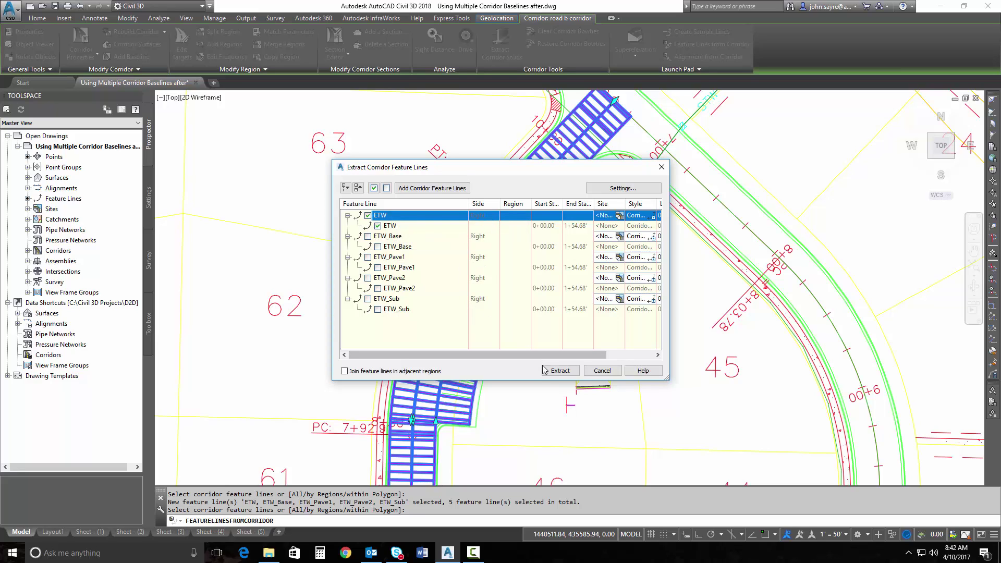
{"action": "mouse_move", "coordinate": [530, 180]}
{"action": "left_mouse_down"}
{"action": "mouse_move", "coordinate": [398, 163]}
{"action": "mouse_move", "coordinate": [296, 118]}
{"action": "left_mouse_up"}
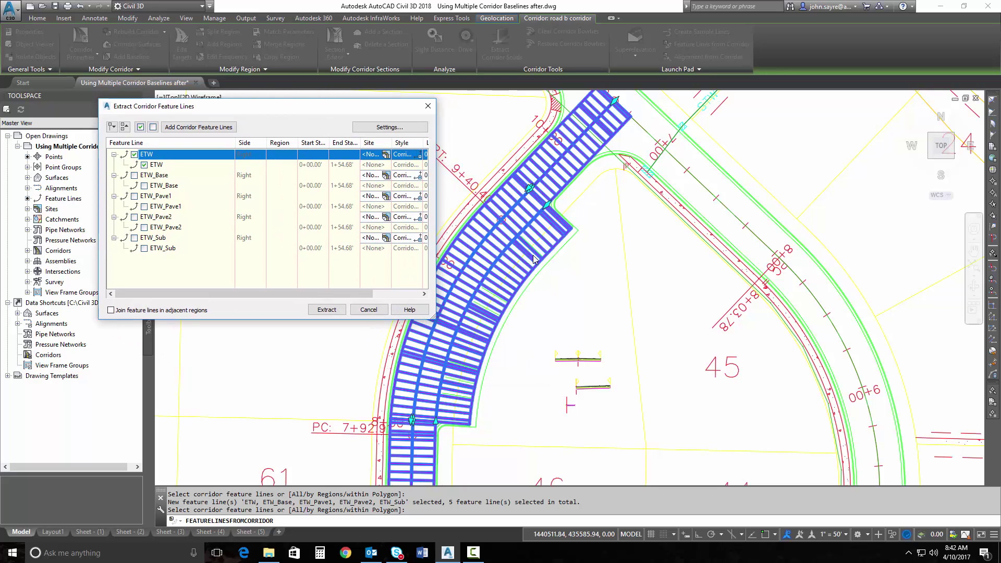
{"action": "left_click", "coordinate": [327, 309]}
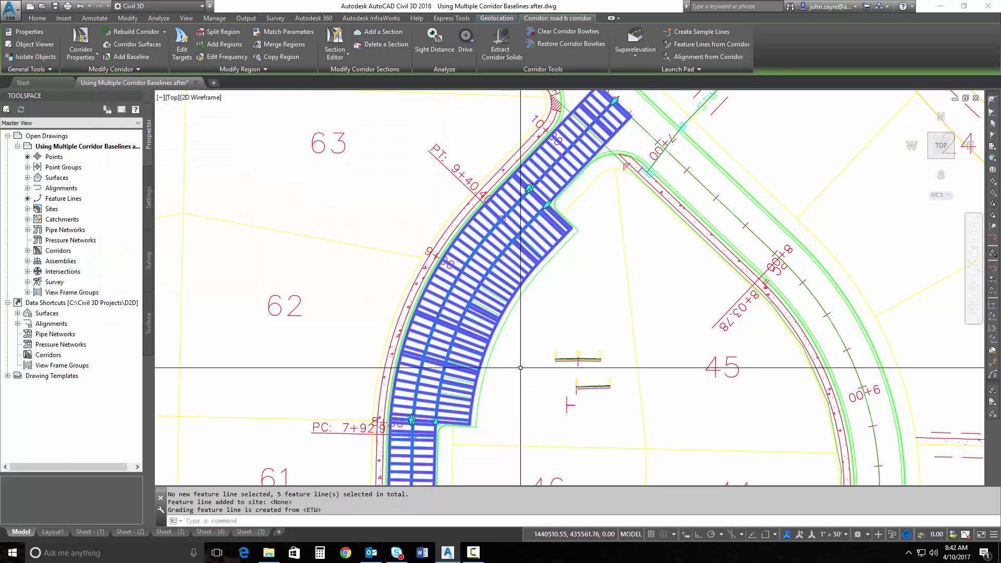
{"action": "key", "text": "Escape"}
{"action": "left_click", "coordinate": [515, 315]}
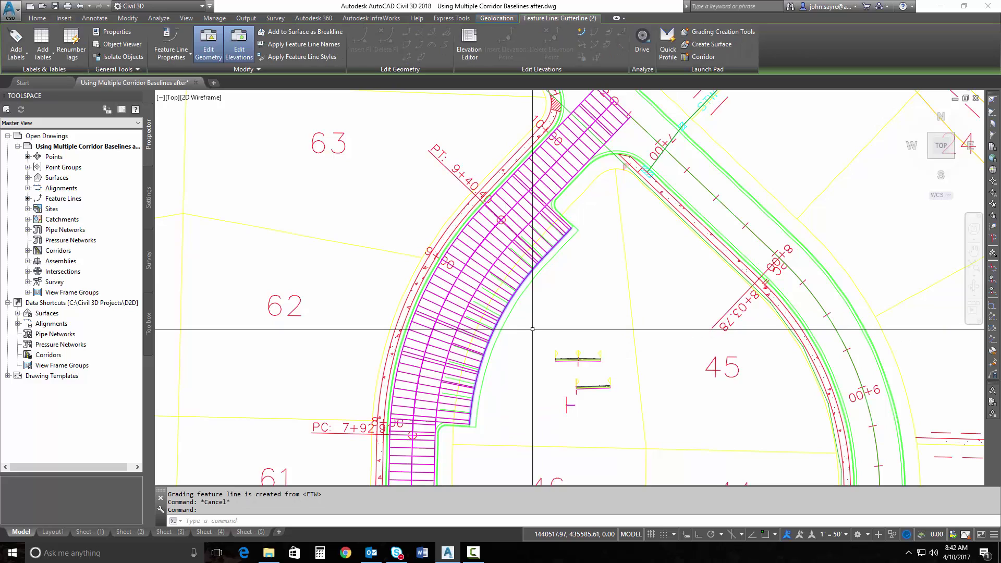
{"action": "key", "text": "Escape"}
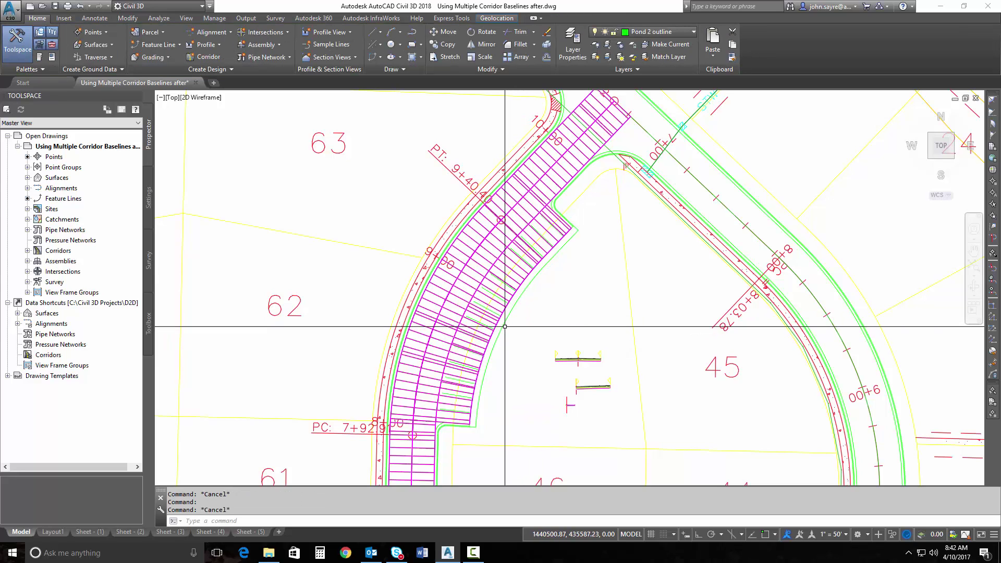
Step: Add feature-line baseline BL - sidewalk (2) following Gutterline (2) in Corridor Properties
{"action": "left_click", "coordinate": [486, 297]}
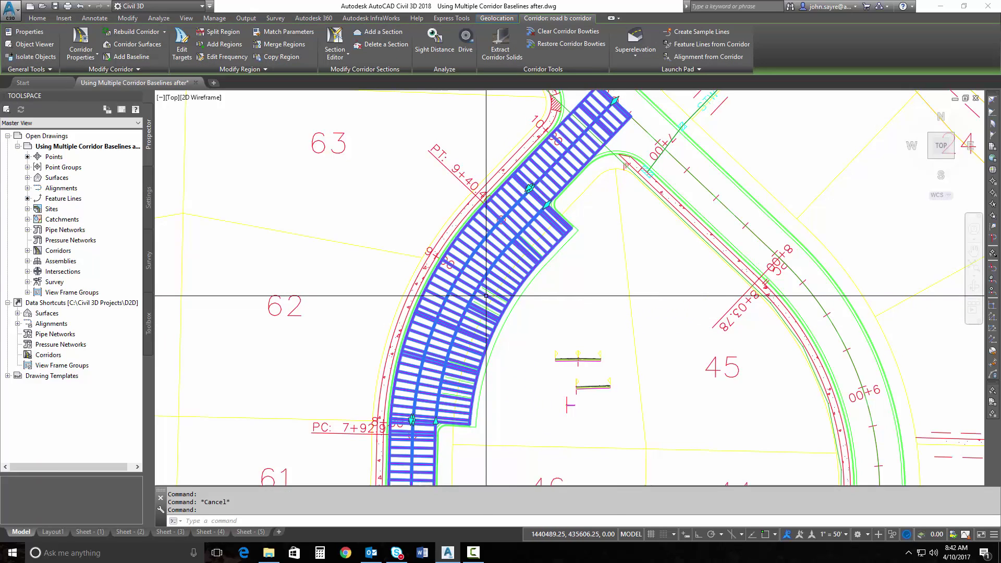
{"action": "right_click", "coordinate": [487, 296]}
{"action": "left_click", "coordinate": [535, 399]}
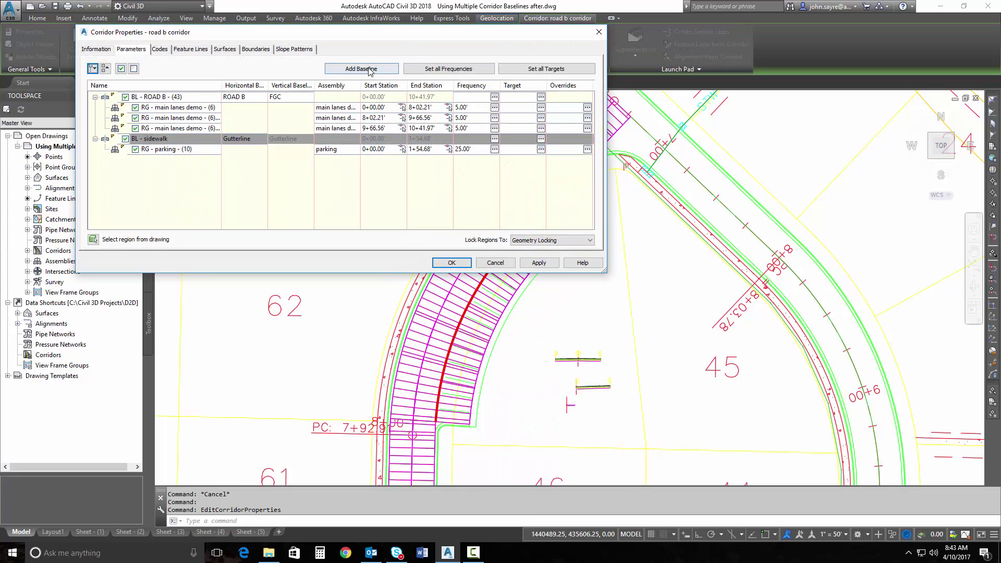
{"action": "left_click", "coordinate": [369, 69]}
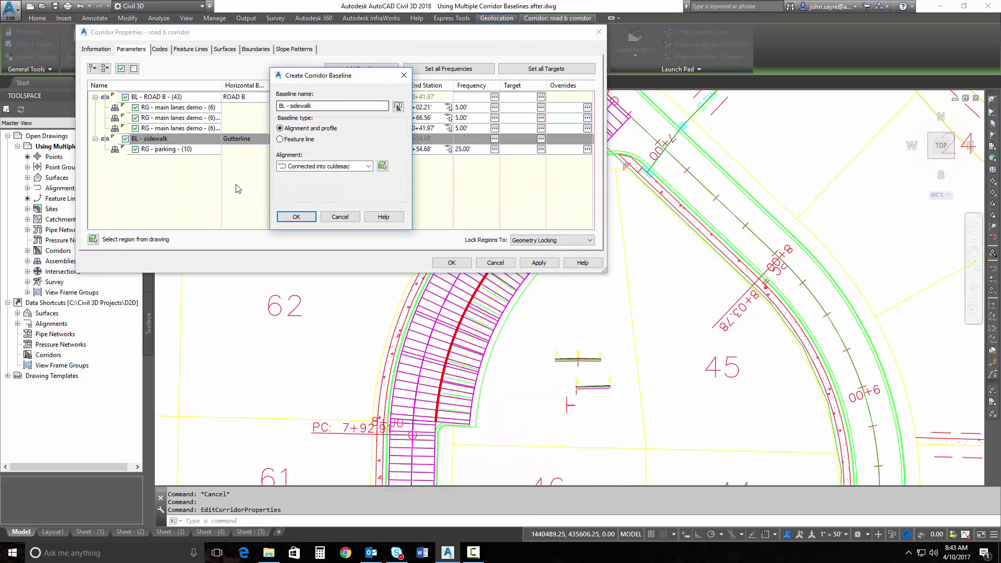
{"action": "left_click", "coordinate": [282, 140]}
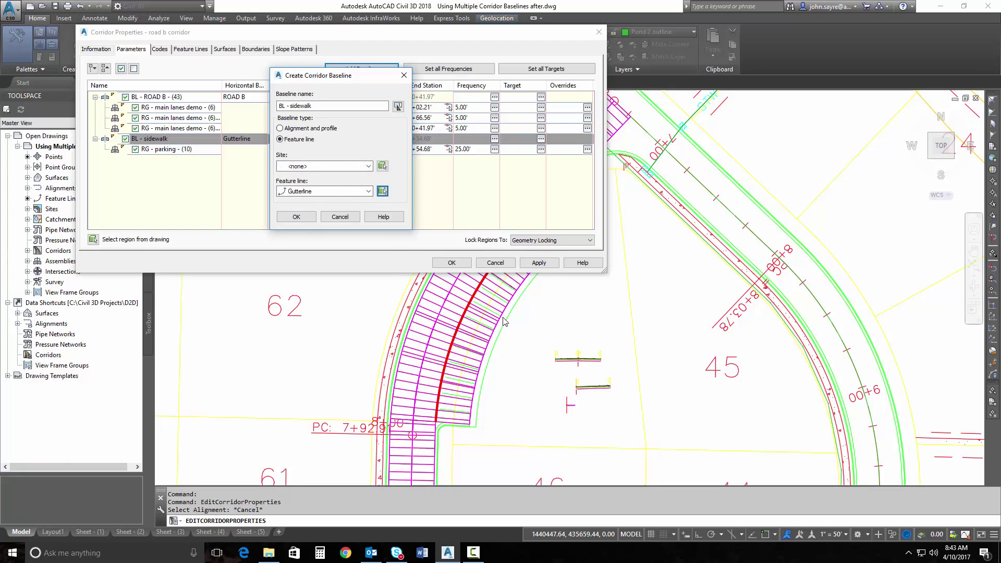
{"action": "left_click", "coordinate": [381, 191]}
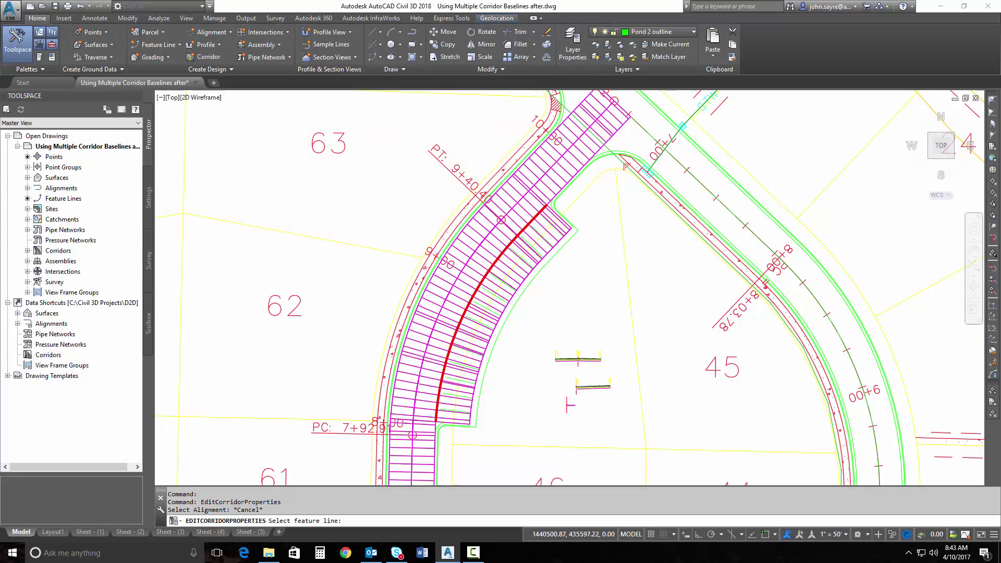
{"action": "left_click", "coordinate": [503, 255]}
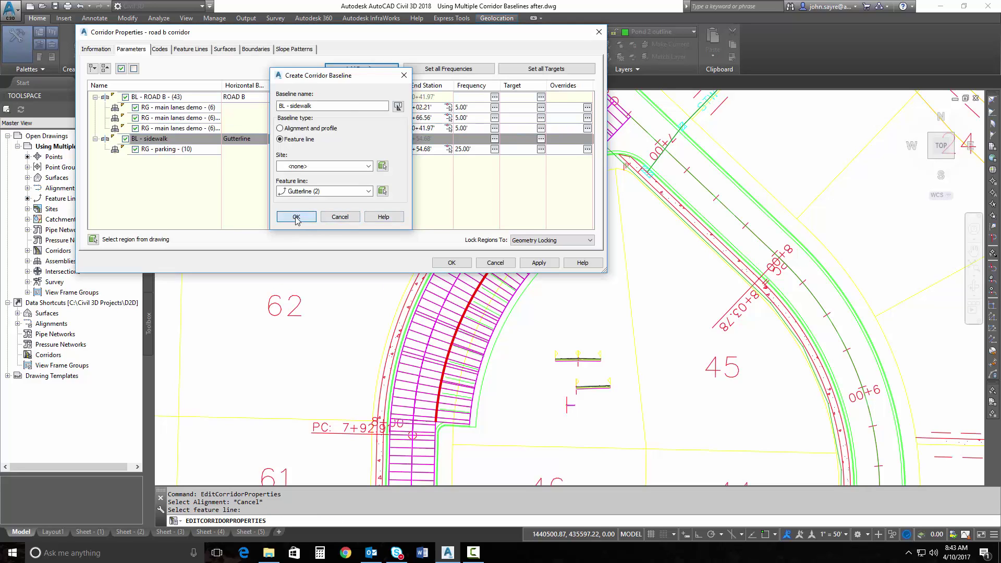
{"action": "left_click", "coordinate": [293, 216]}
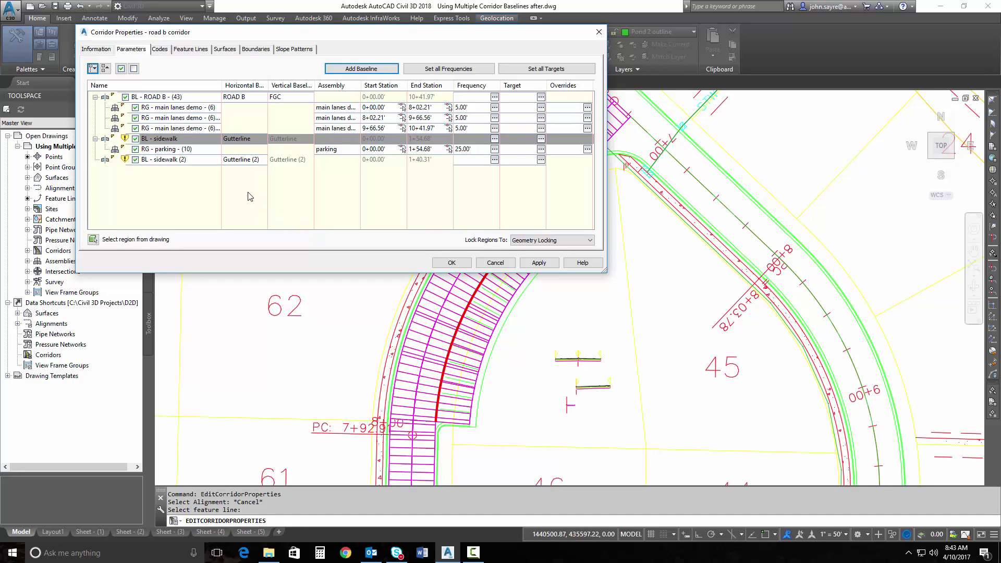
Step: Give BL - sidewalk (2) a sidewalk region from 0+00.00 to 1+40.31 and apply
{"action": "left_click", "coordinate": [196, 160]}
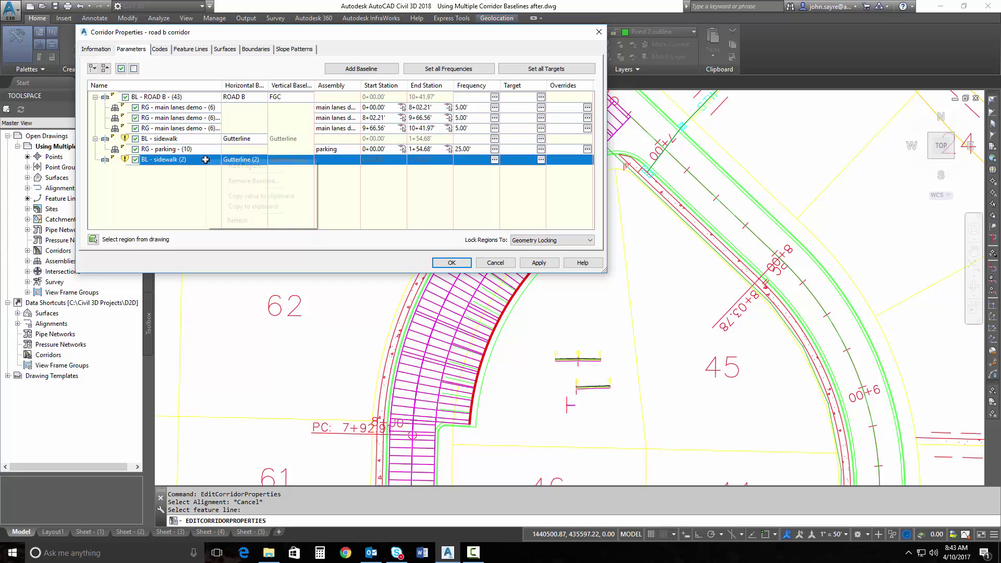
{"action": "left_click", "coordinate": [237, 166]}
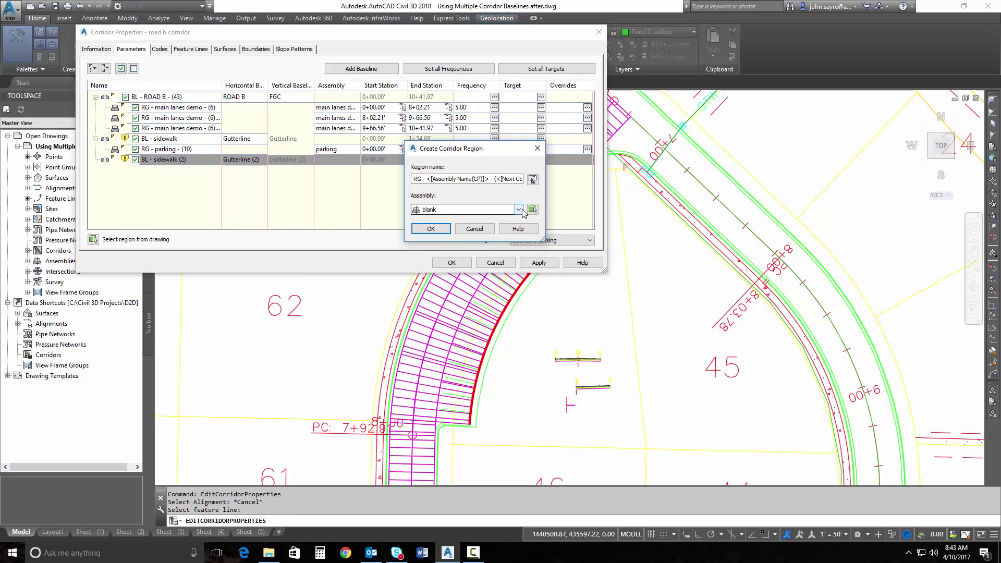
{"action": "left_click", "coordinate": [519, 210]}
{"action": "left_click", "coordinate": [447, 309]}
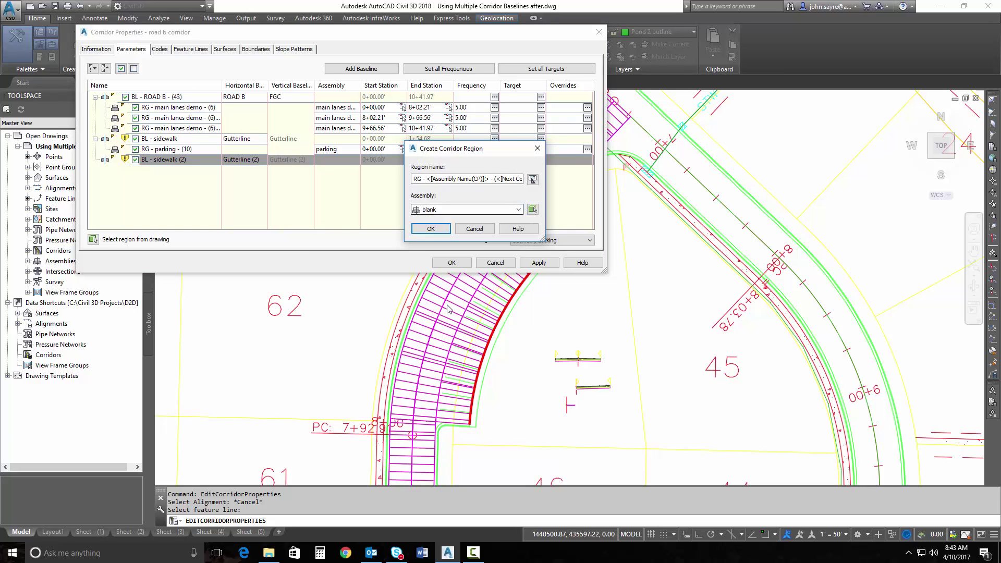
{"action": "left_click", "coordinate": [432, 229]}
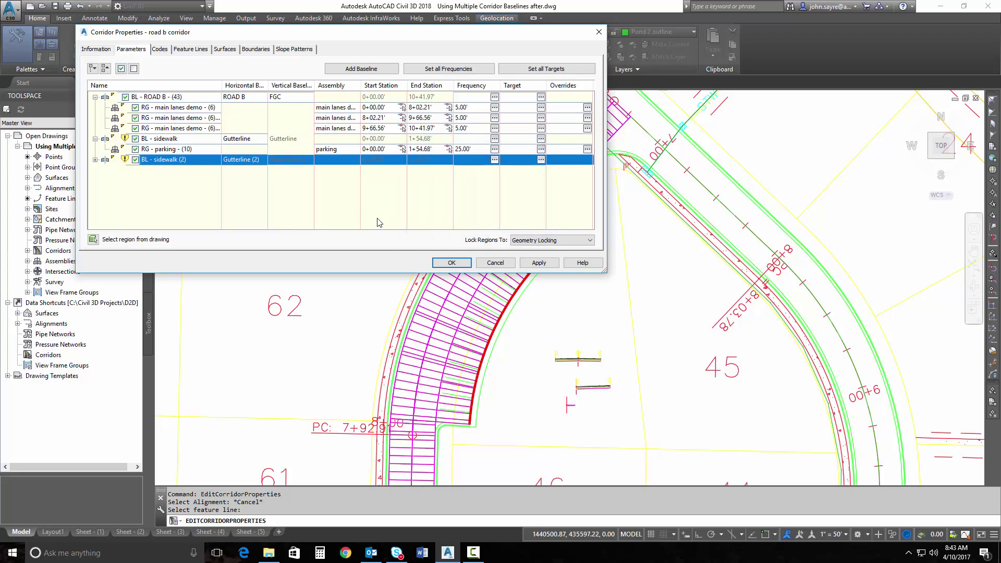
{"action": "left_click", "coordinate": [94, 160]}
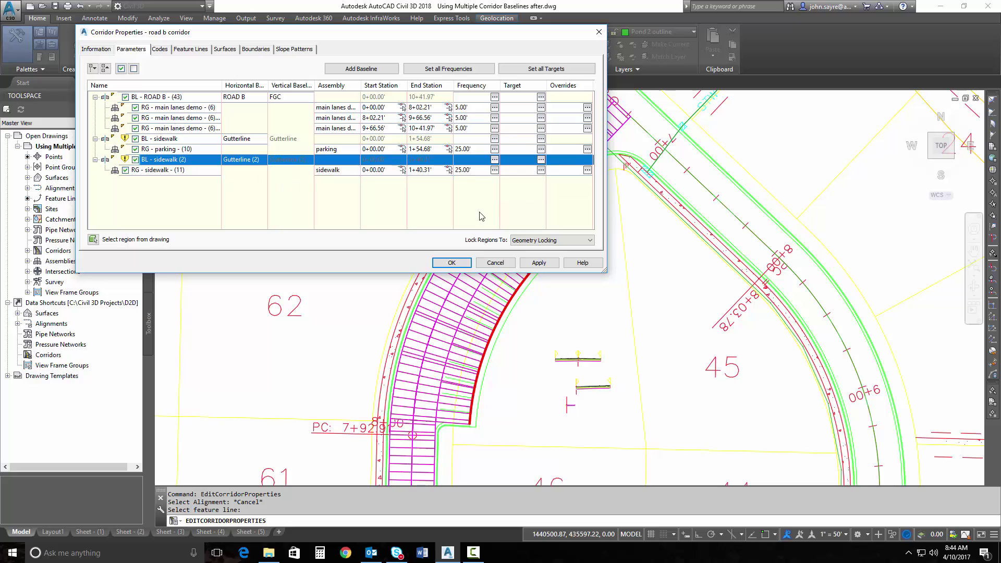
{"action": "left_click", "coordinate": [537, 262]}
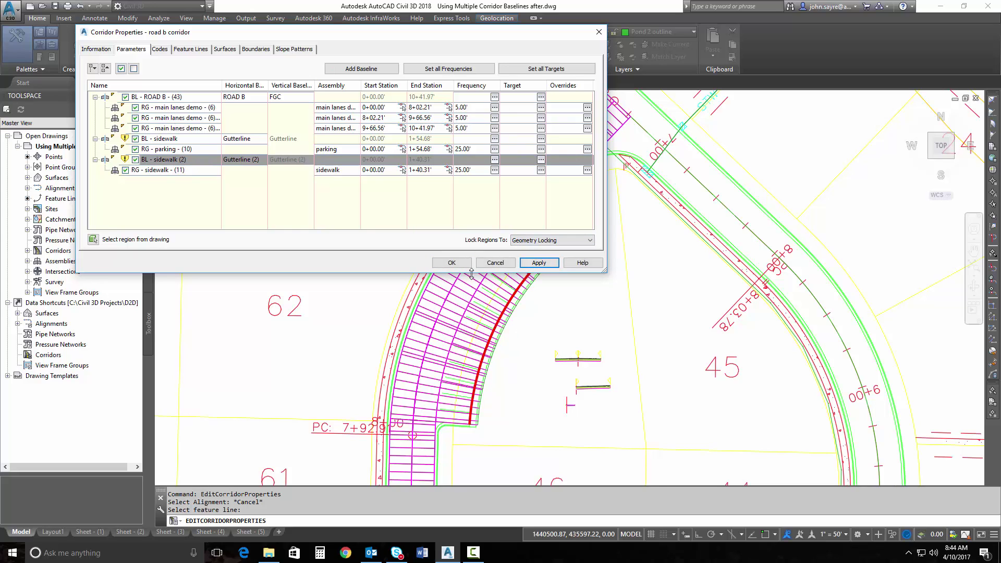
Step: Accept Corridor Properties and zoom to the parking's south end to inspect the new sidewalk
{"action": "left_click", "coordinate": [451, 262]}
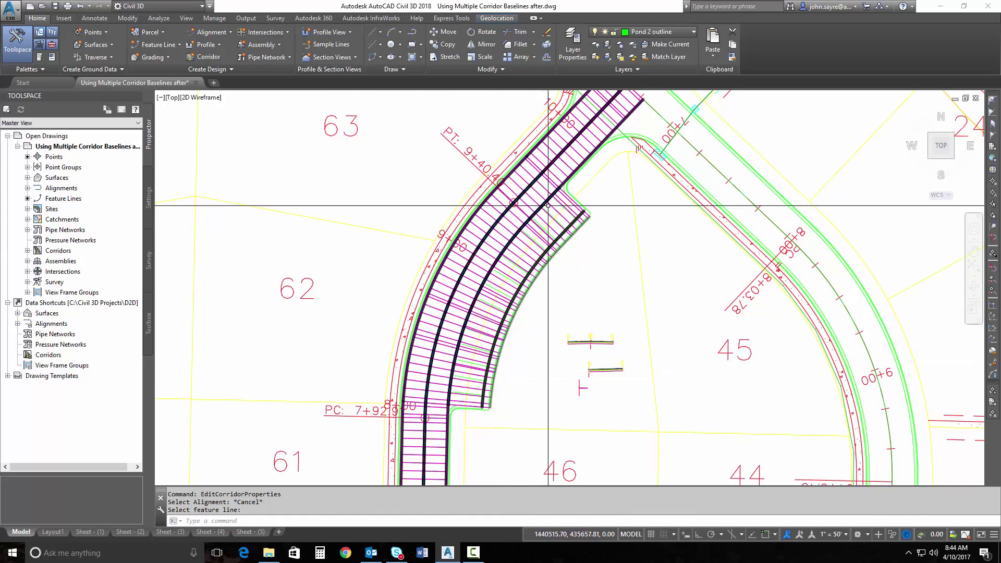
{"action": "scroll", "coordinate": [521, 396], "scroll_direction": "up", "scroll_amount": 2}
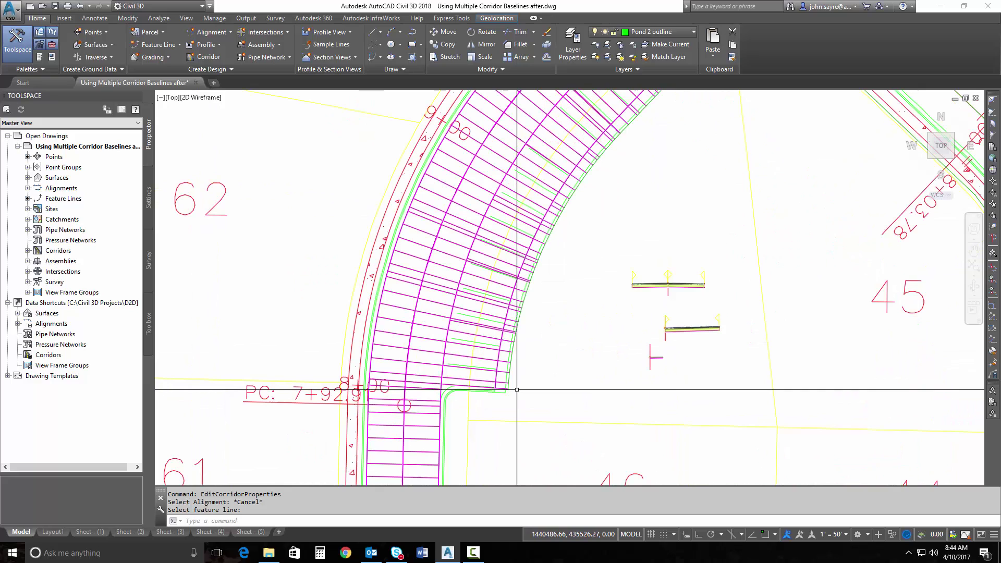
{"action": "middle_click_drag", "start_coordinate": [559, 321], "coordinate": [507, 385]}
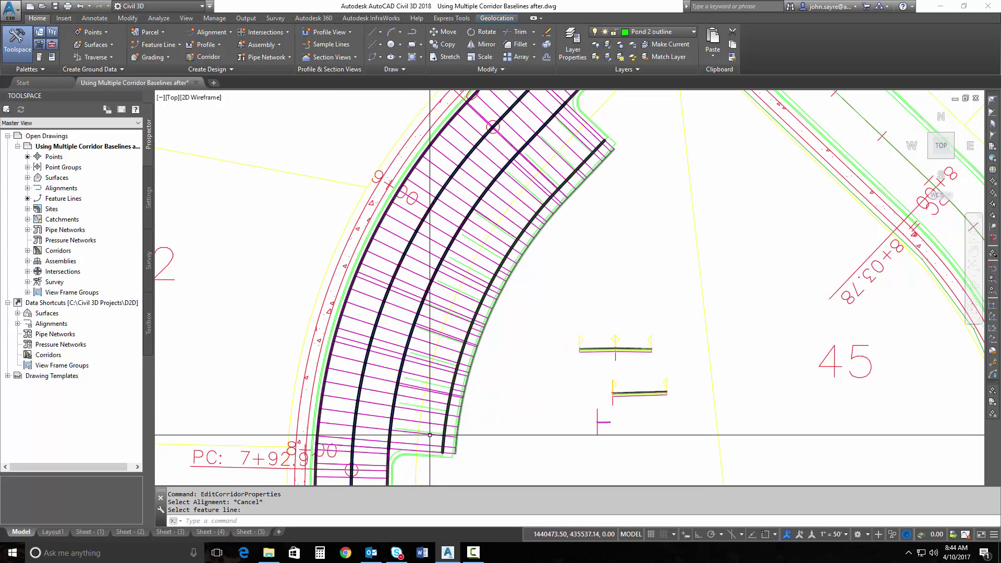
{"action": "scroll", "coordinate": [436, 459], "scroll_direction": "up", "scroll_amount": 2}
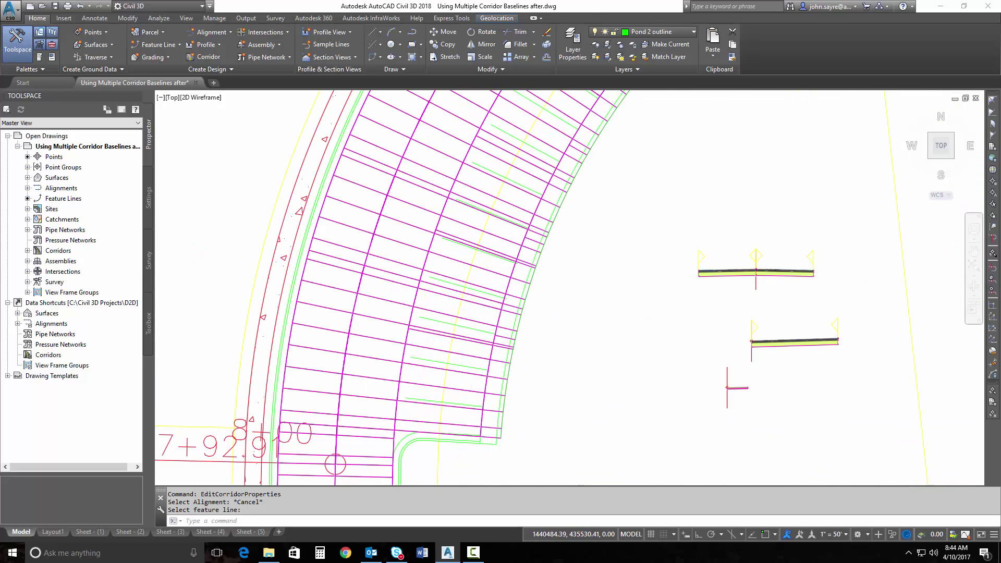
Step: Select the corridor and pull the outer parking region's lower end back up the curve
{"action": "left_click", "coordinate": [506, 433]}
{"action": "left_click", "coordinate": [480, 435]}
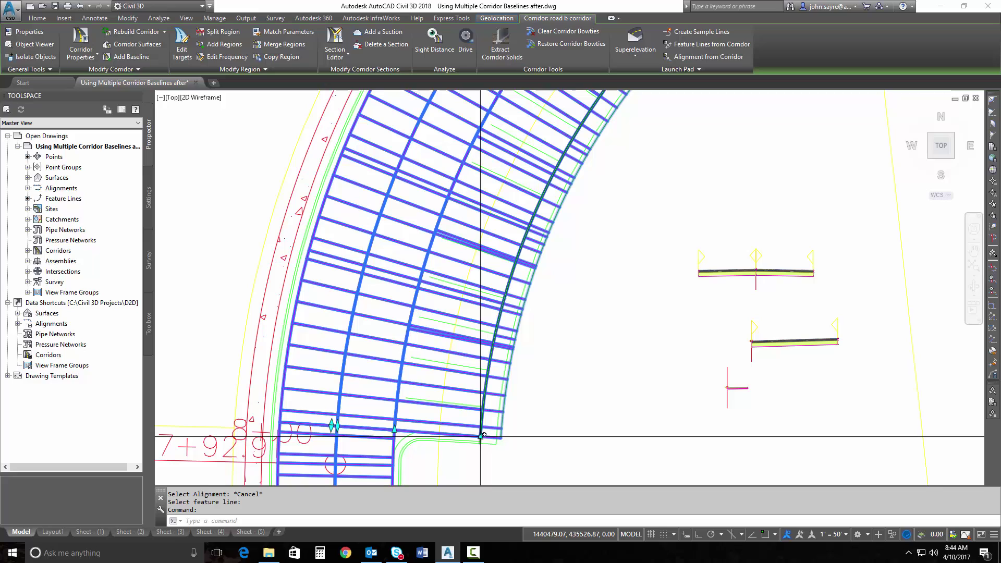
{"action": "left_click", "coordinate": [487, 375]}
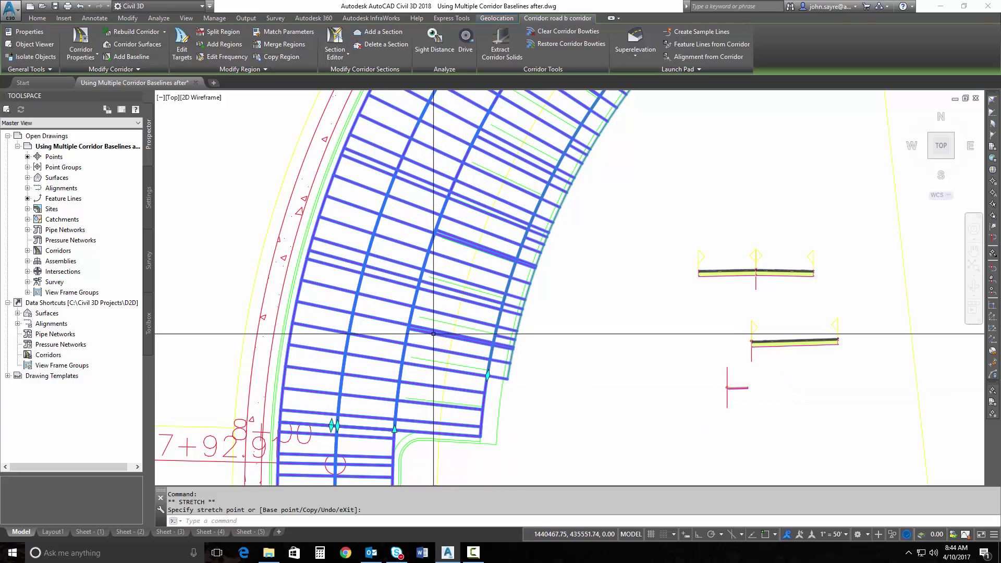
Step: Stretch the inner baseline's region end up the curve, then readjust the outer parking end point
{"action": "left_click", "coordinate": [396, 428]}
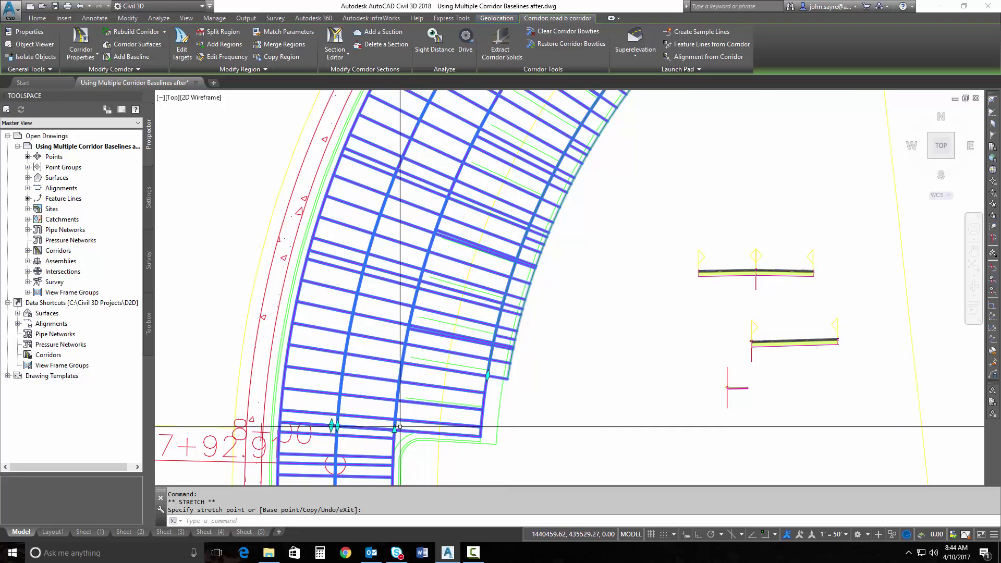
{"action": "left_click", "coordinate": [394, 428]}
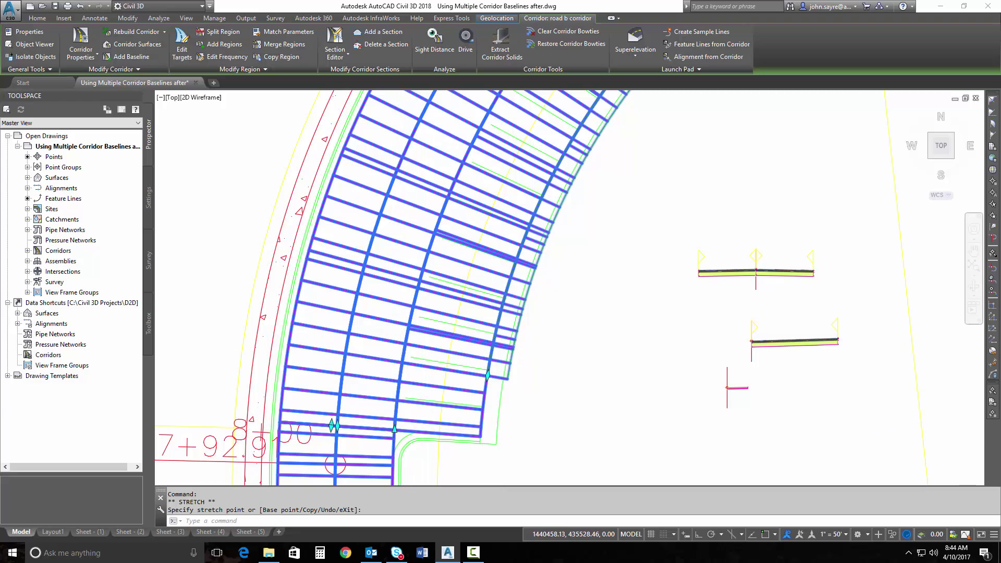
{"action": "left_click", "coordinate": [405, 366]}
{"action": "scroll", "coordinate": [422, 416], "scroll_direction": "down", "scroll_amount": 2}
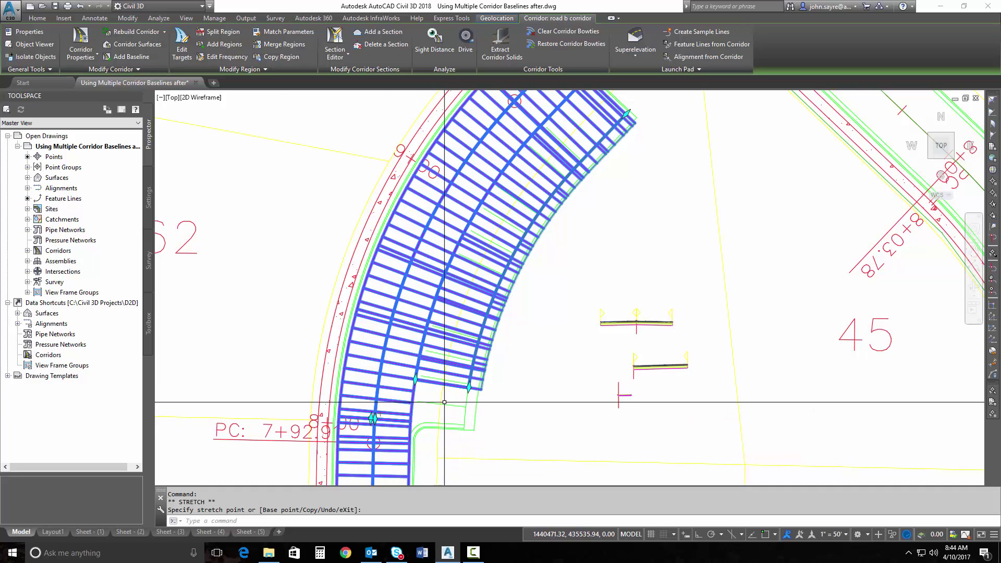
{"action": "middle_click_drag", "start_coordinate": [457, 397], "coordinate": [474, 410]}
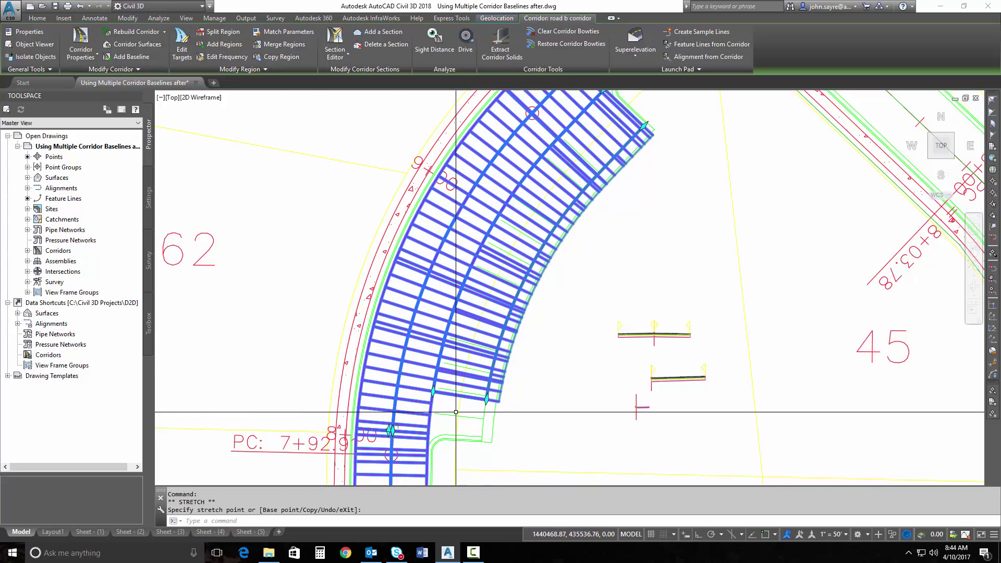
{"action": "middle_click_drag", "start_coordinate": [511, 412], "coordinate": [505, 384]}
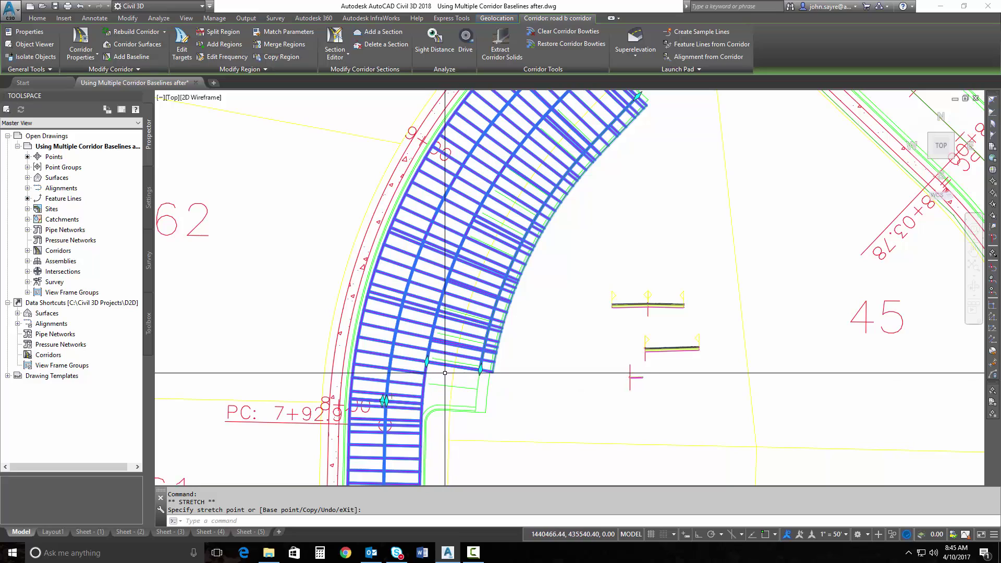
{"action": "left_click", "coordinate": [480, 368]}
{"action": "left_click", "coordinate": [488, 327]}
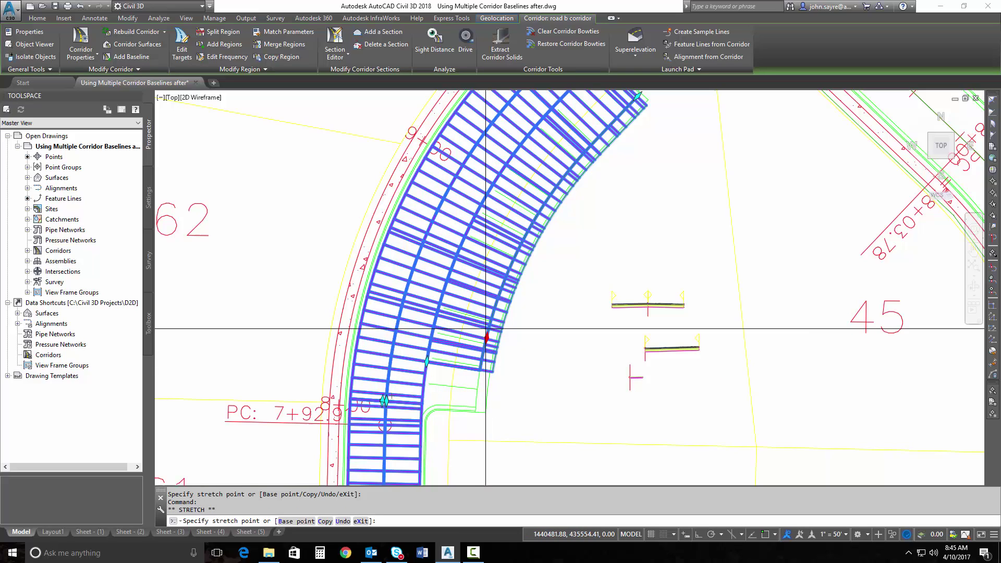
{"action": "left_click", "coordinate": [488, 328]}
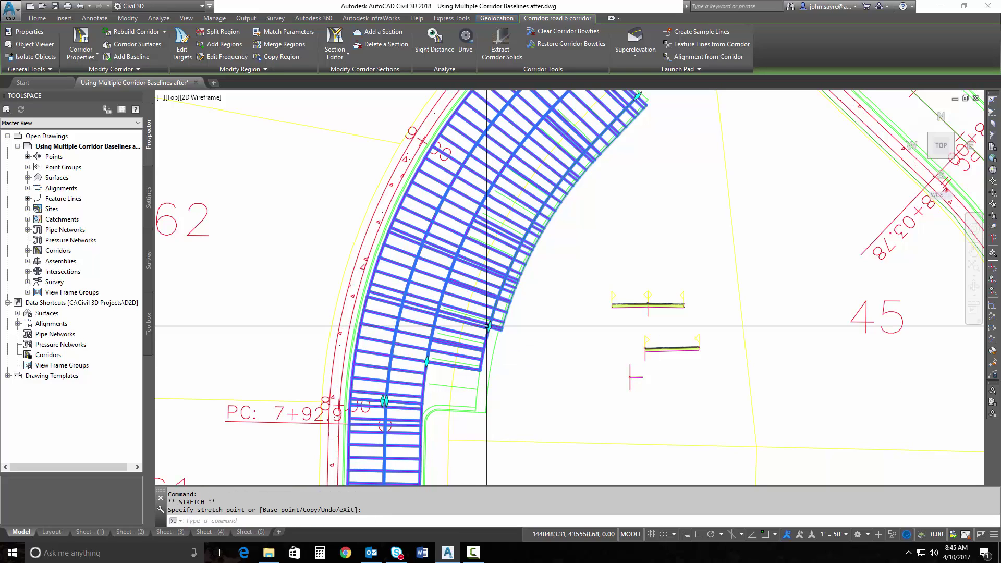